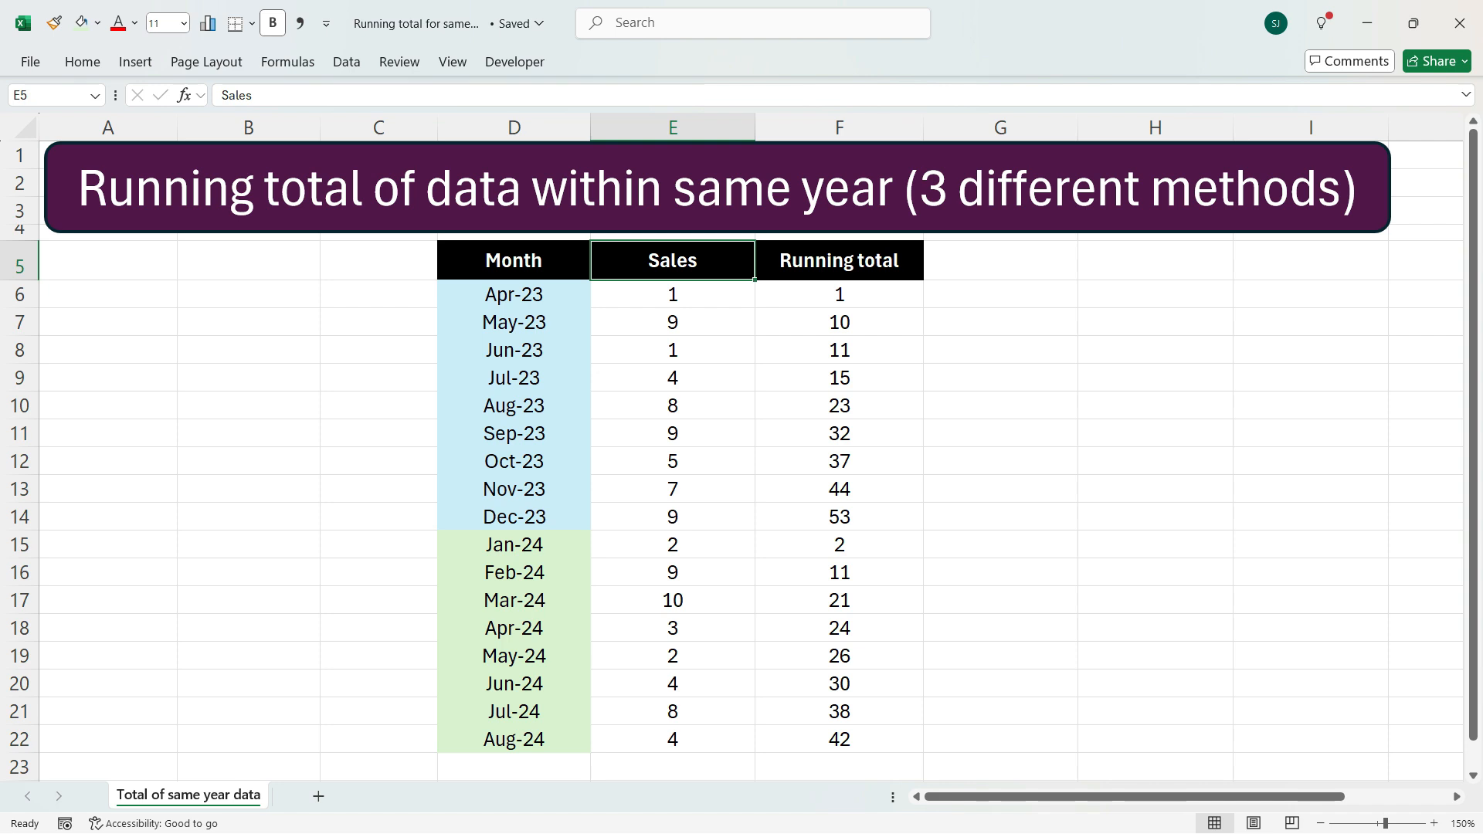
Change the first month in D6 to Jan-23 so the month series starts in January
left_click_drag(840, 294, 839, 739)
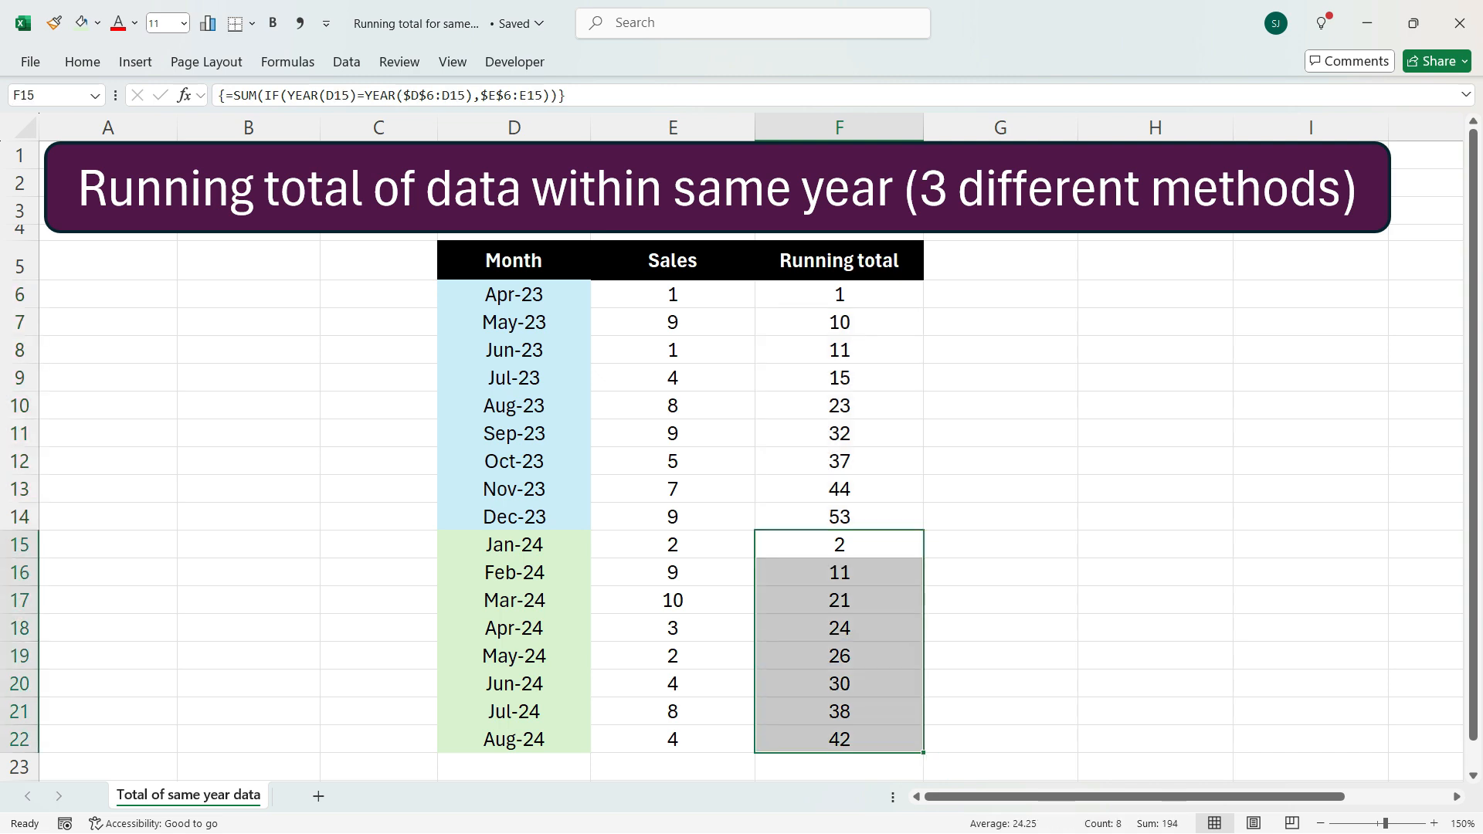
left_click(514, 294)
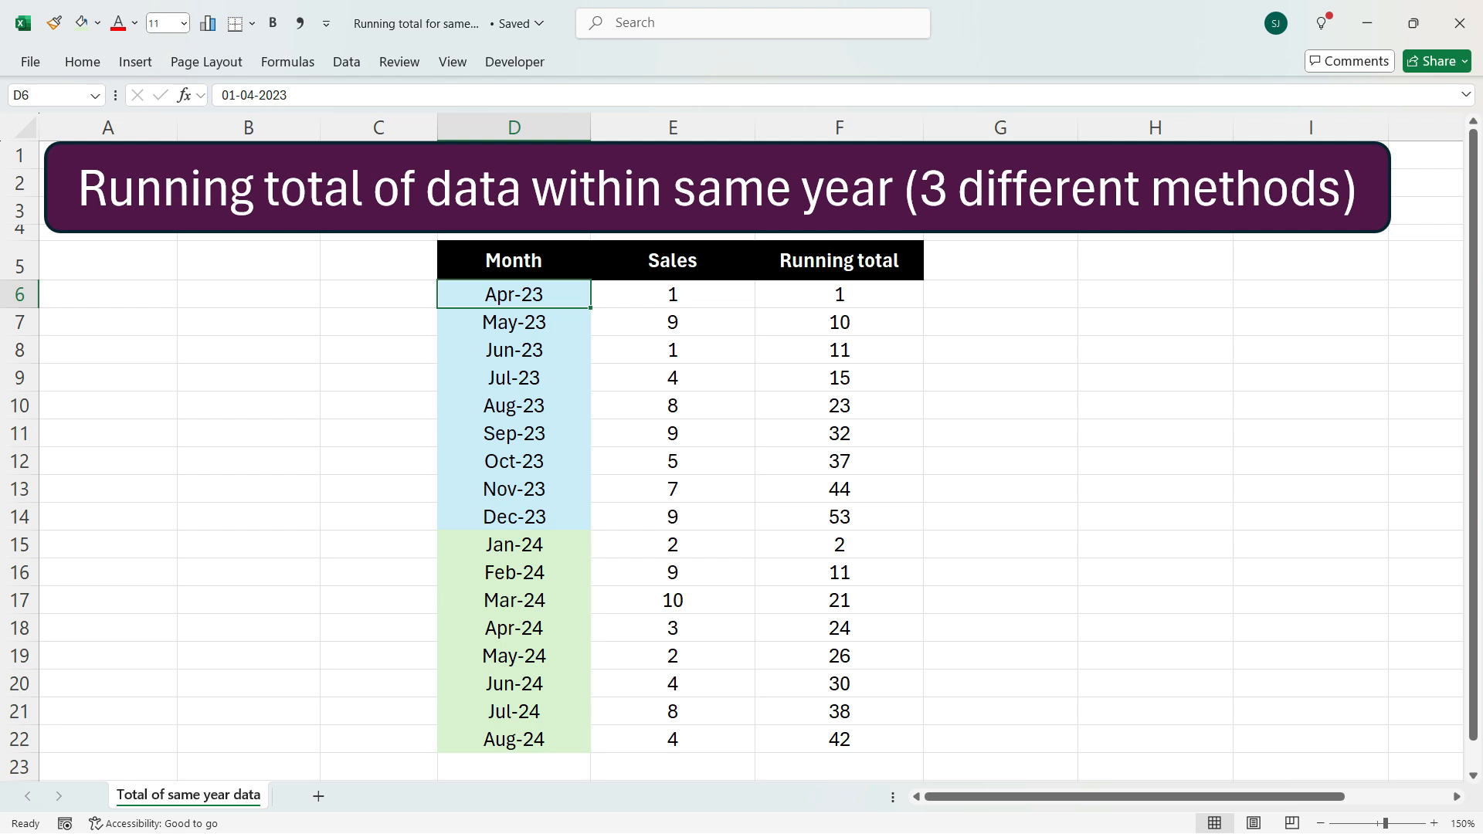
type("Jan-2")
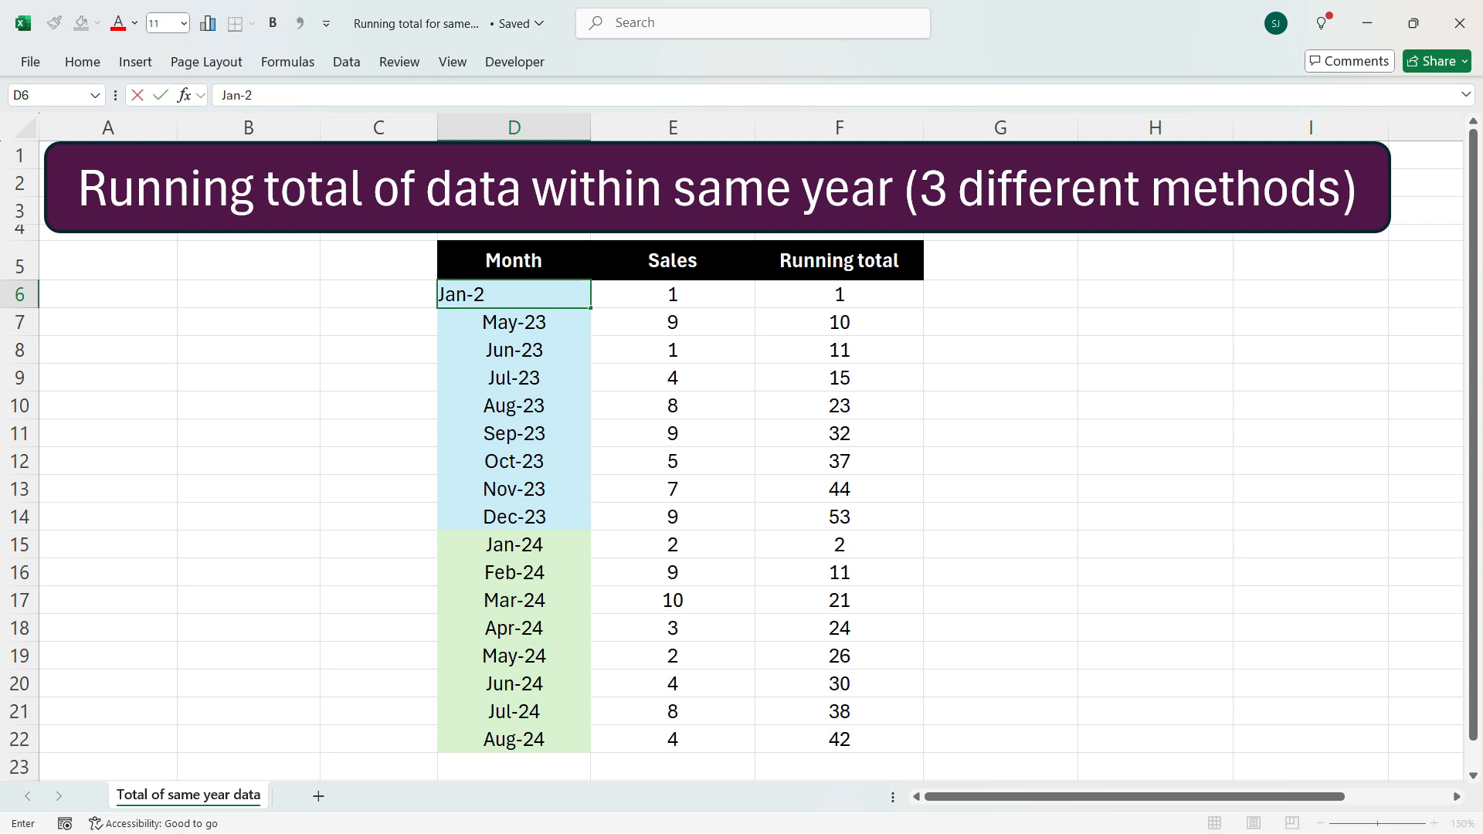
type("3")
Inspect the month cells and running total values for the new date range
left_click(513, 600)
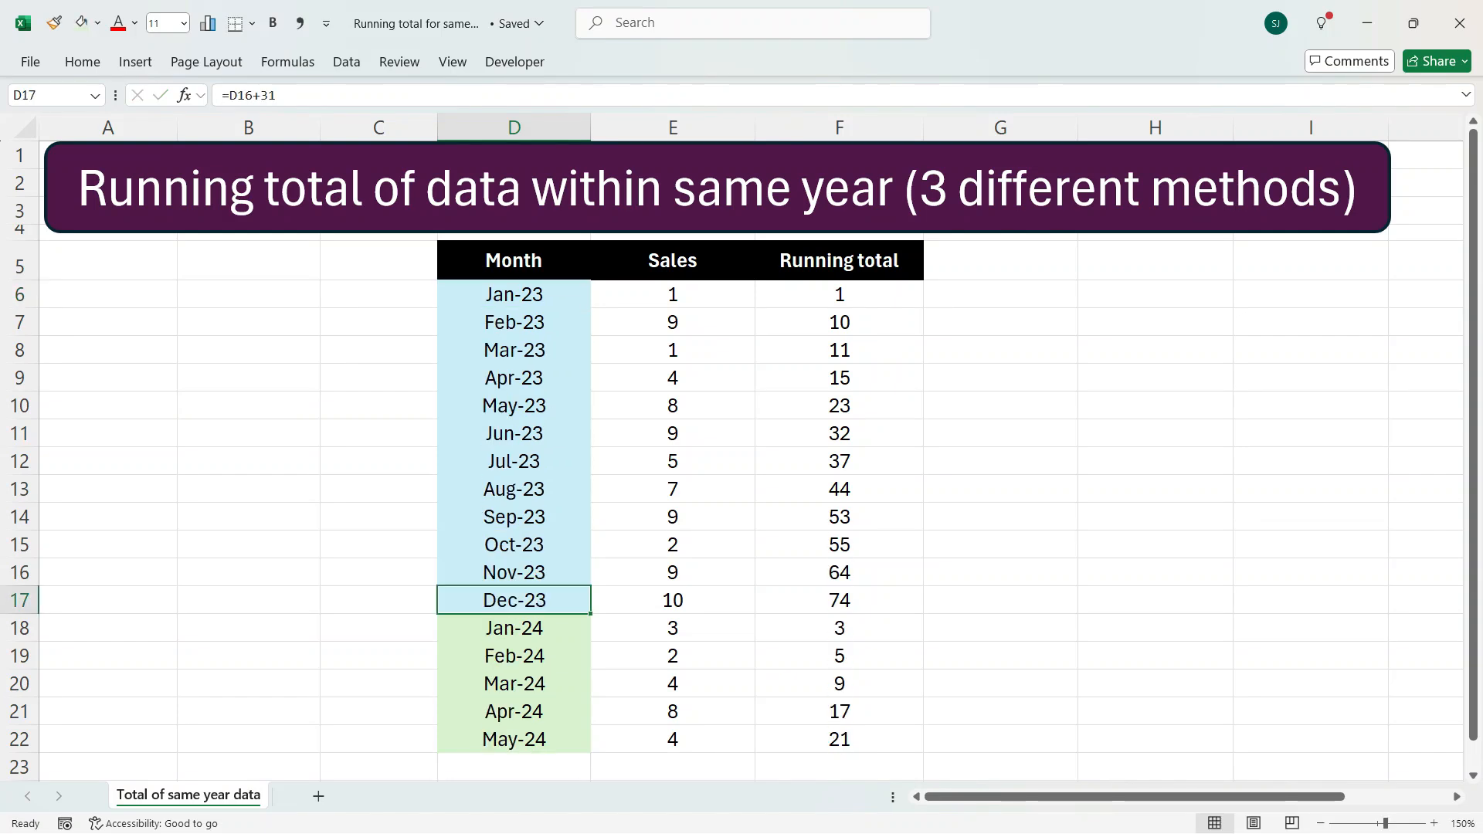
left_click(514, 295)
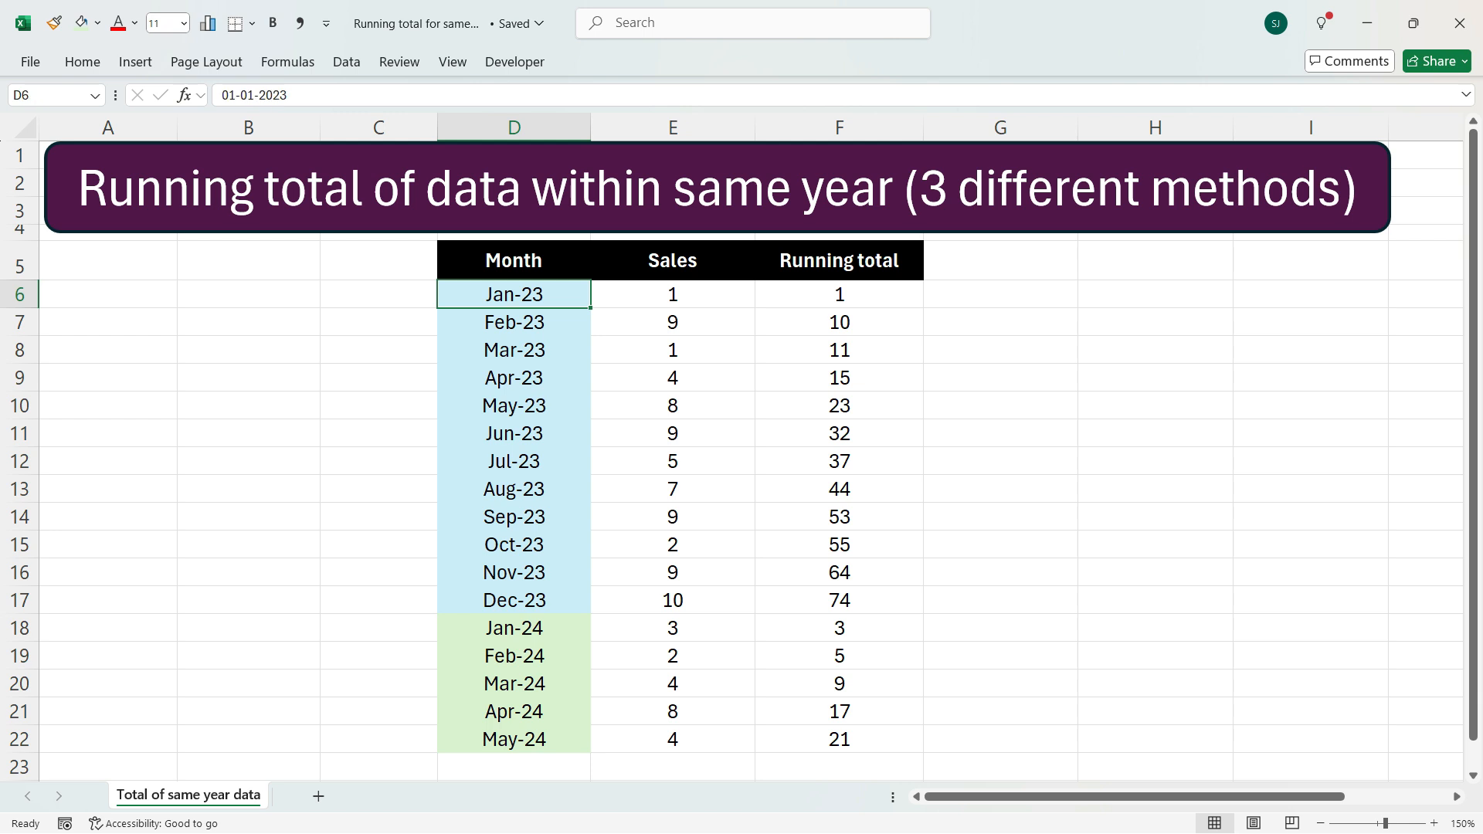
left_click(839, 600)
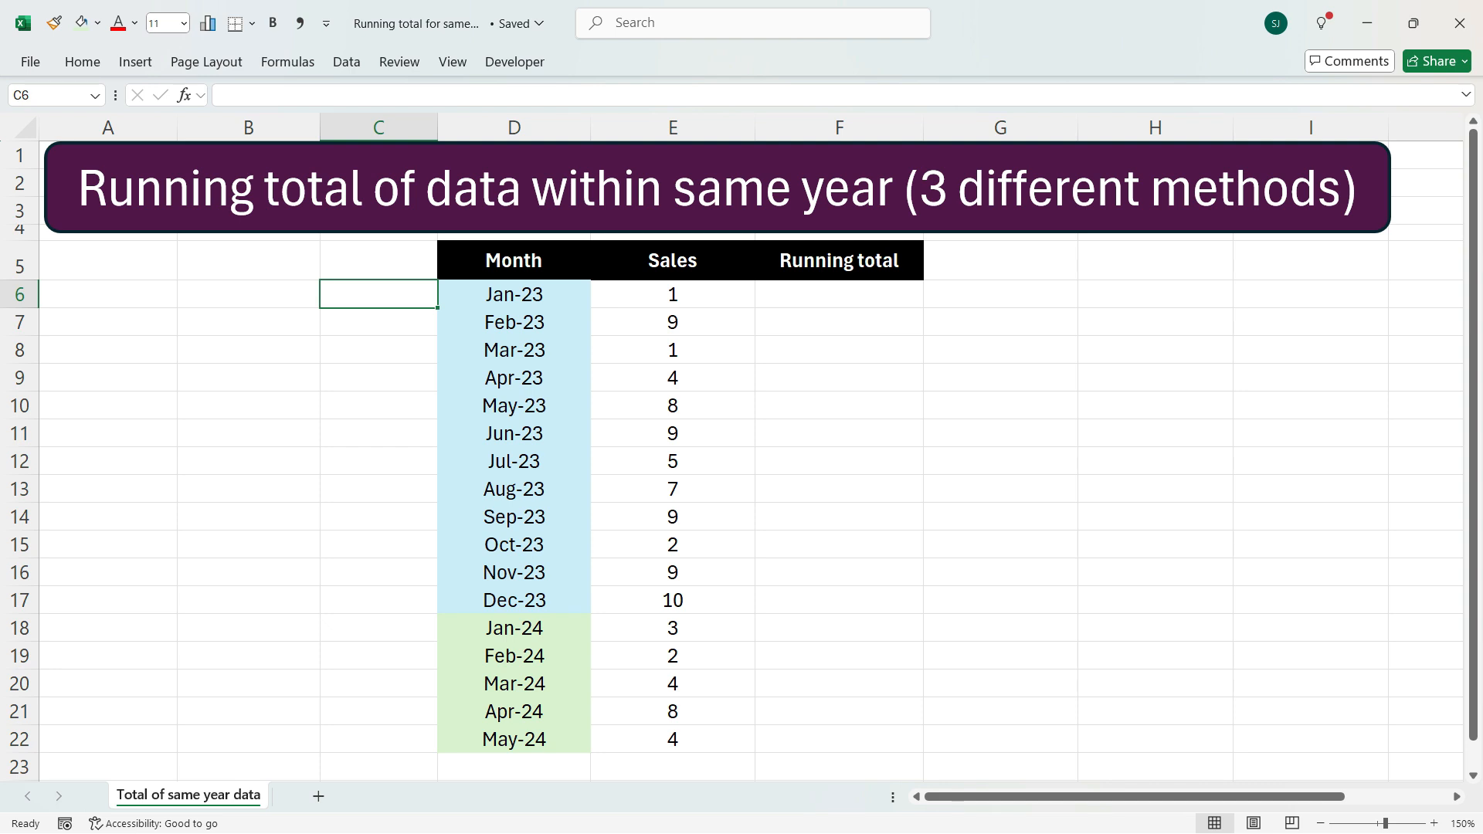
Add a helper year column by entering =YEAR(D6) in C6 and filling it down to row 22
key("F2")
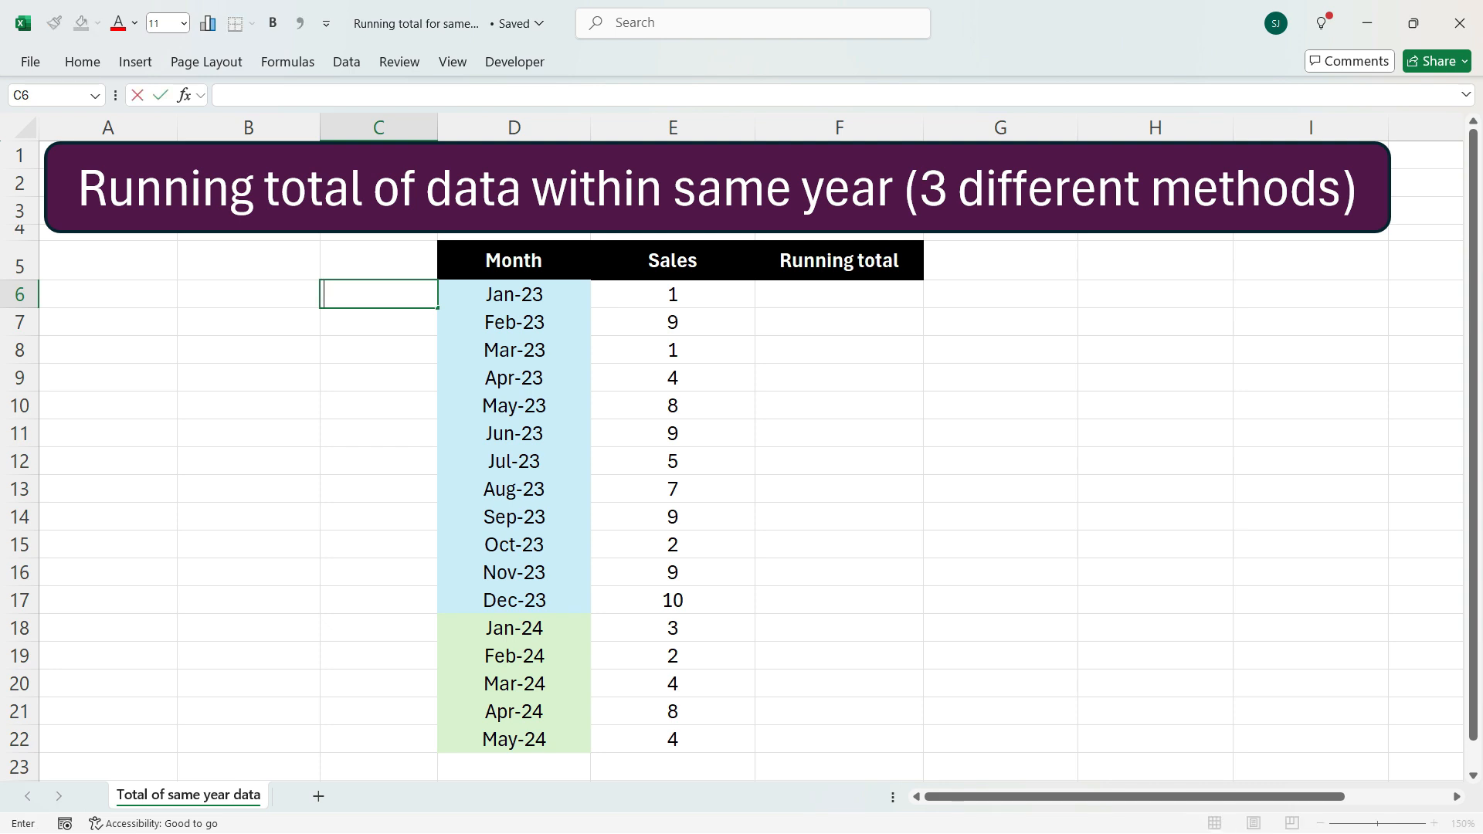
type("=ye")
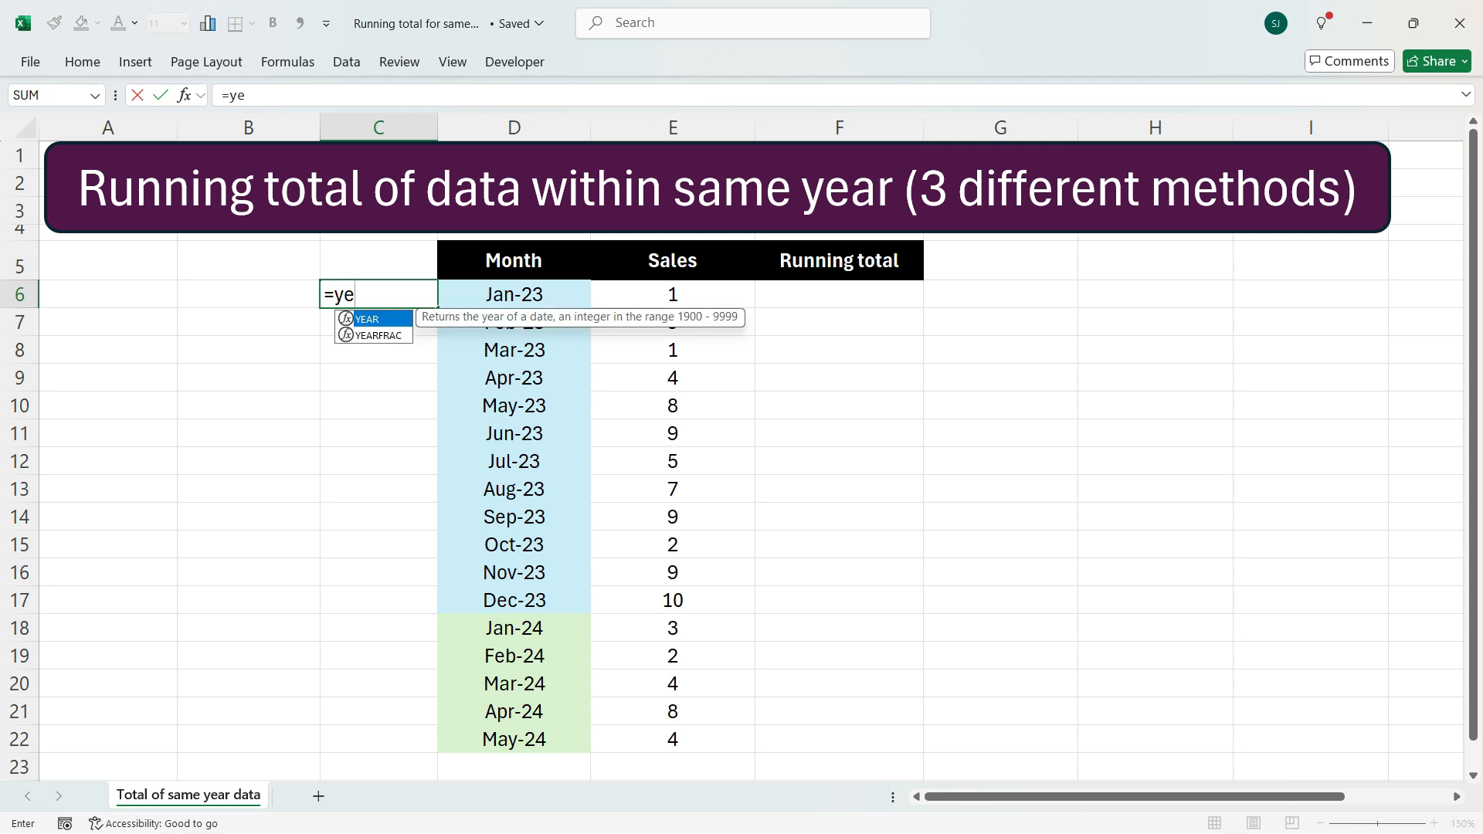
key("Tab")
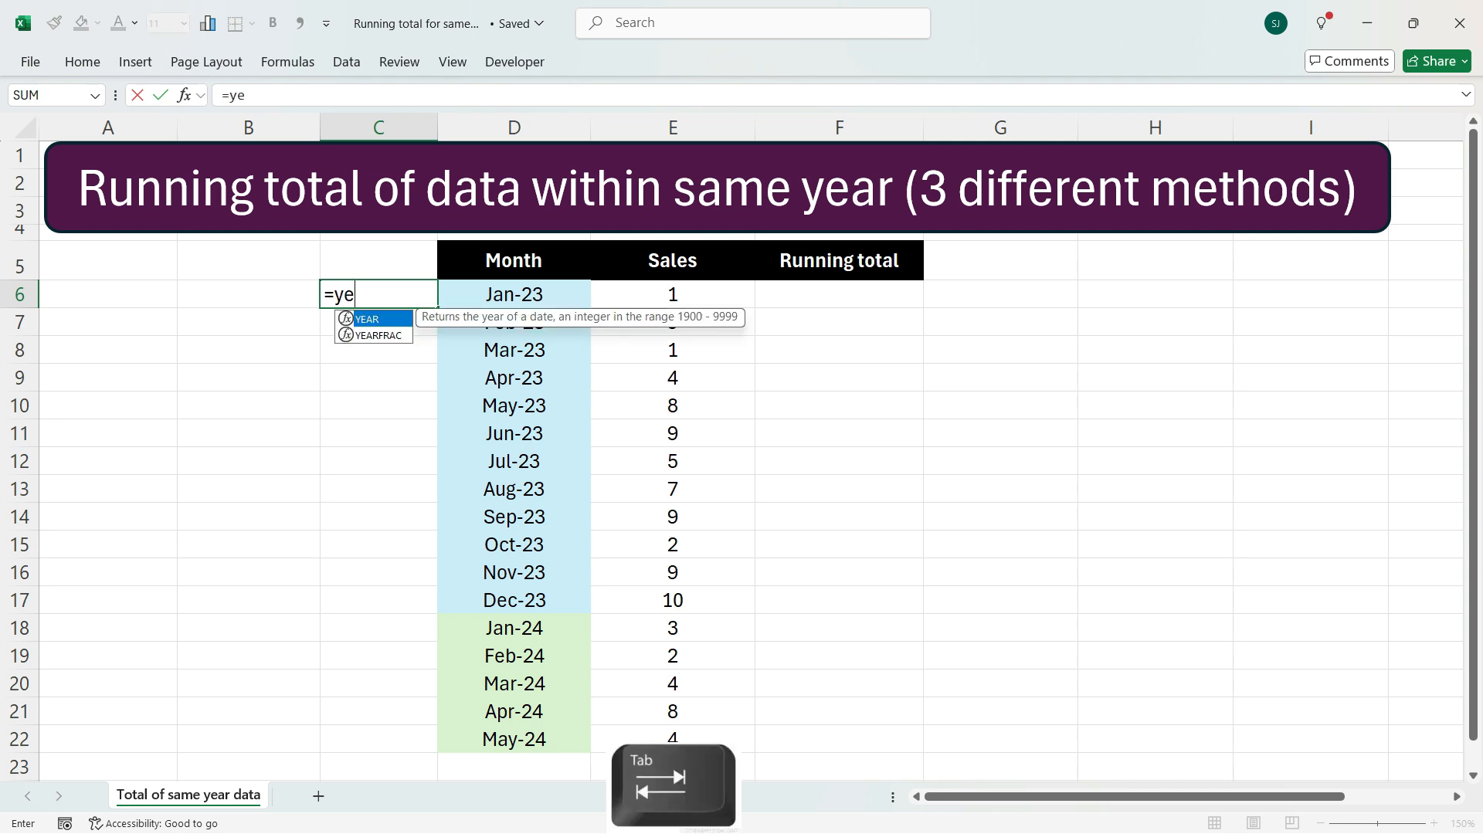
key("Right")
key("Return")
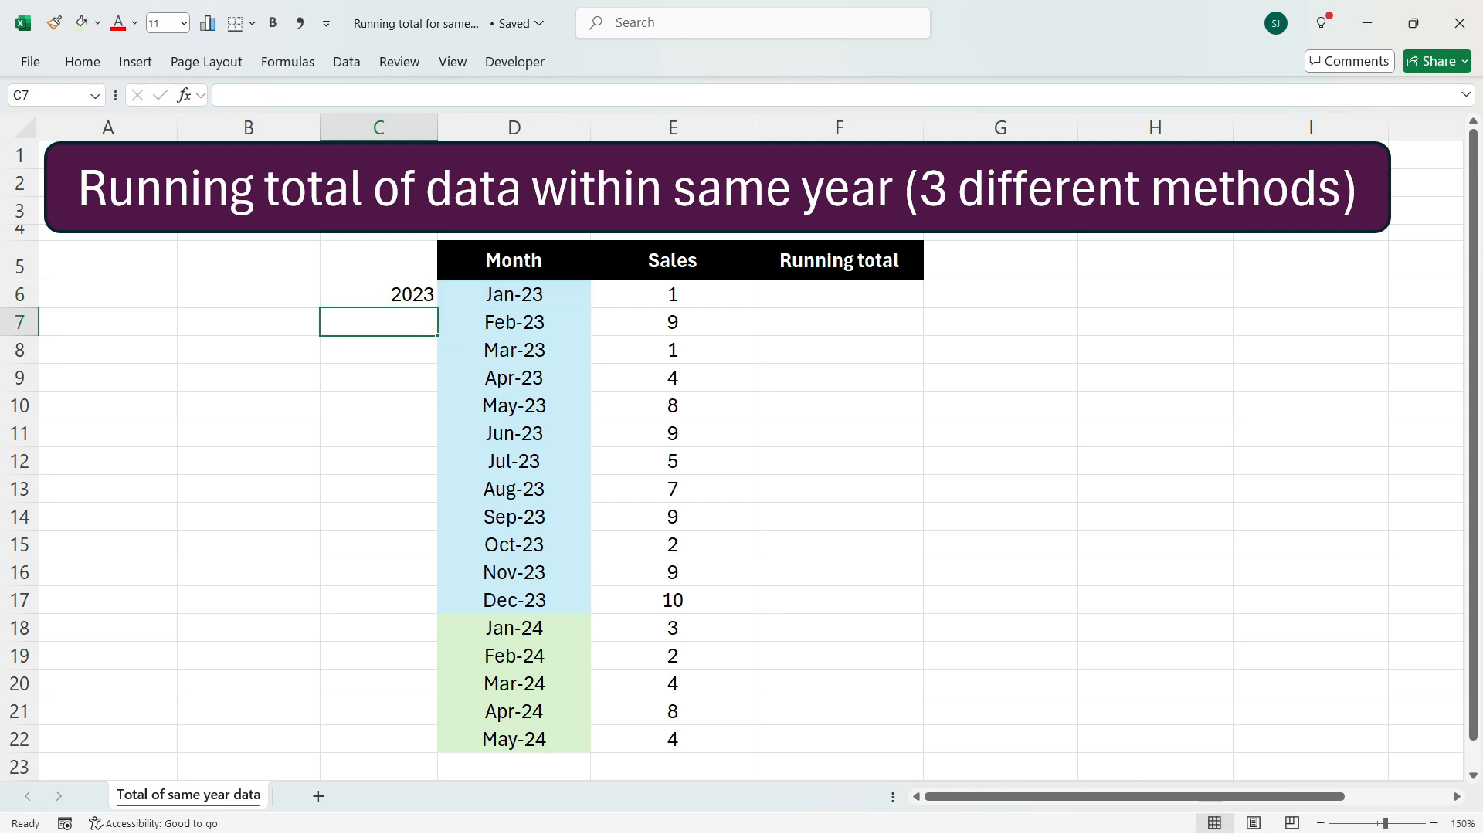
left_click(379, 295)
left_click_drag(437, 308, 437, 745)
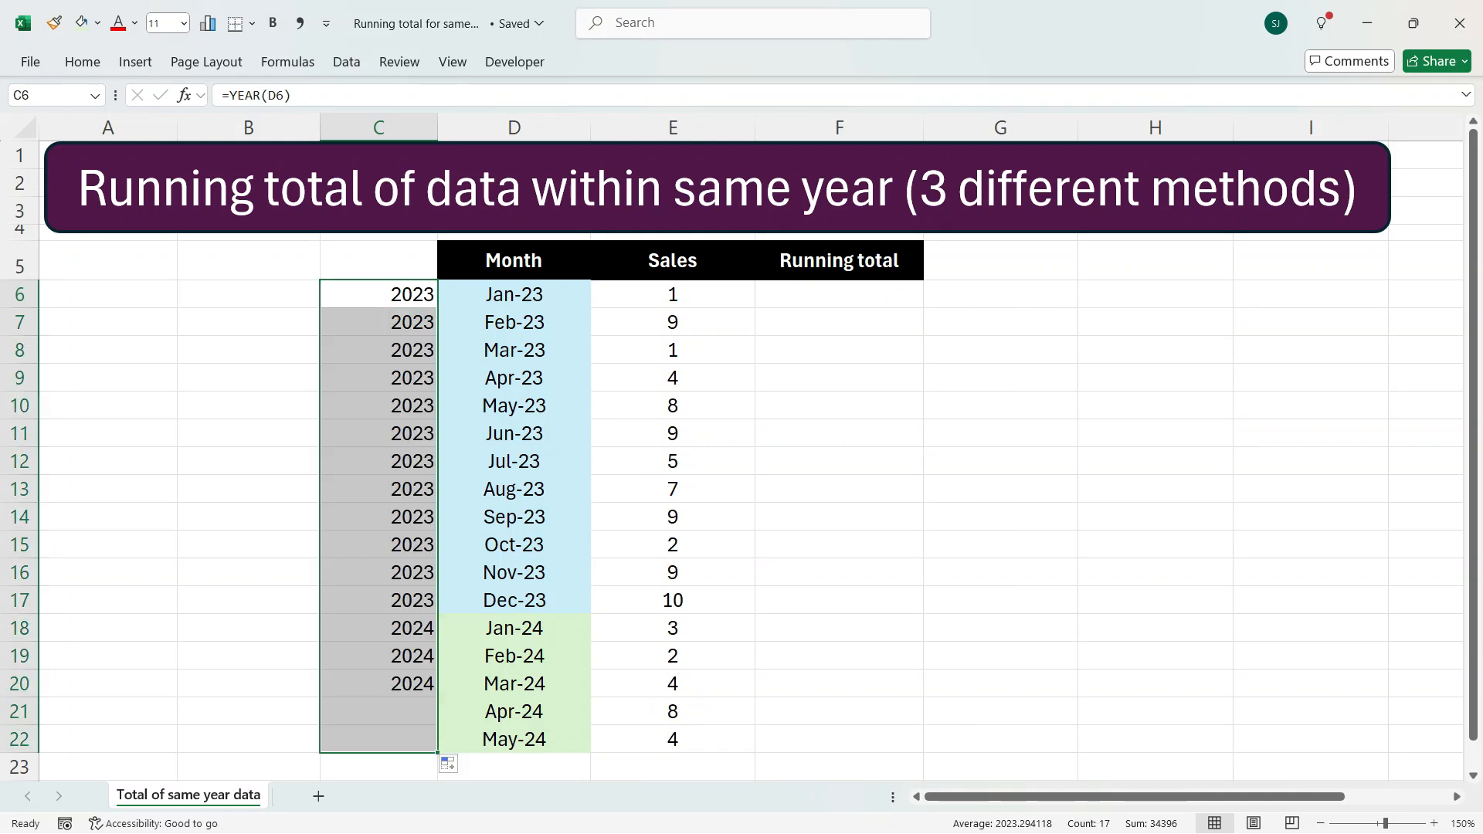
In F6, start a SUMIFS formula with the expanding sum range $E$6:E6
left_click(838, 295)
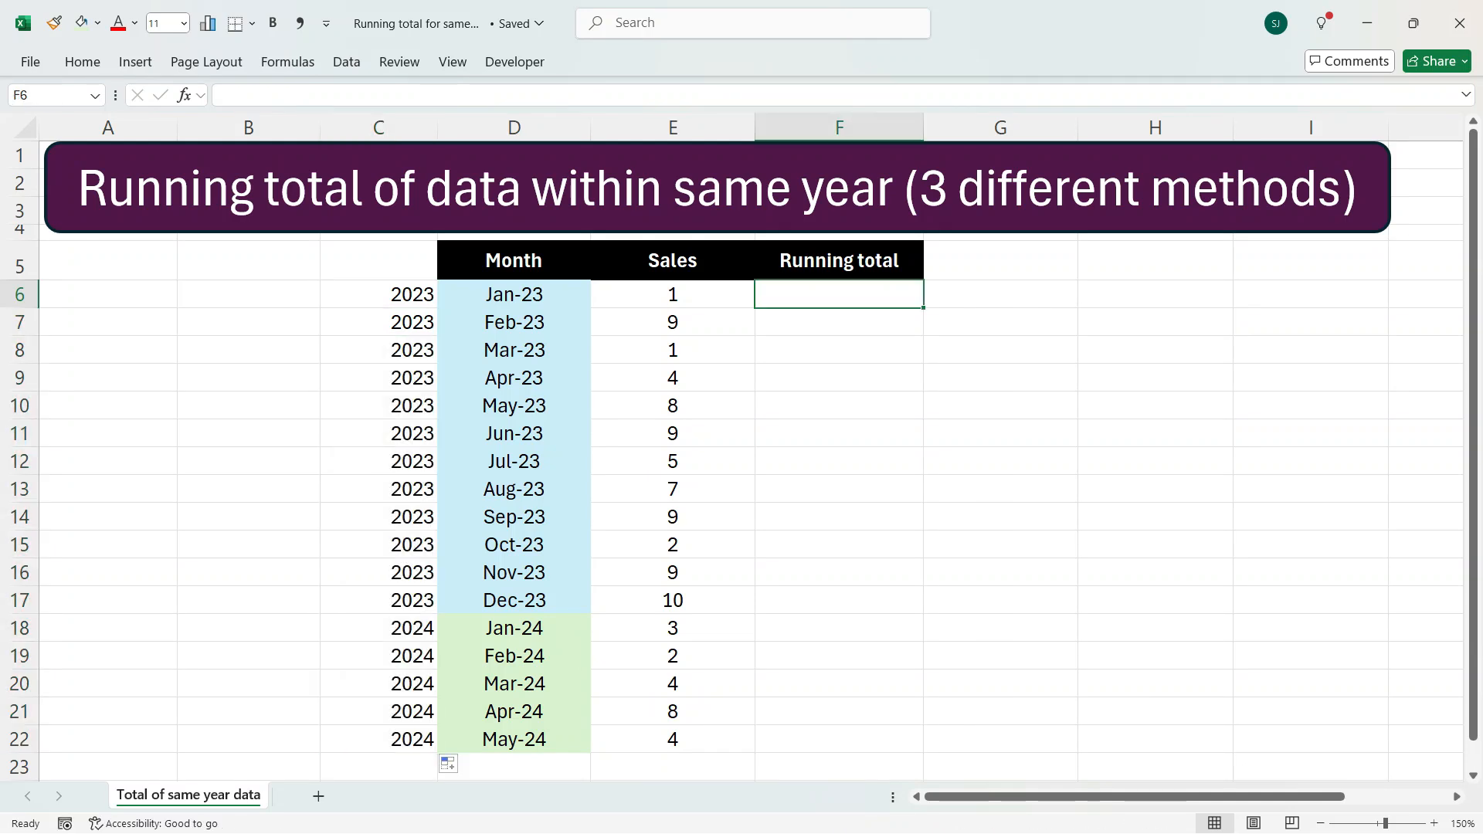
type("=sumi")
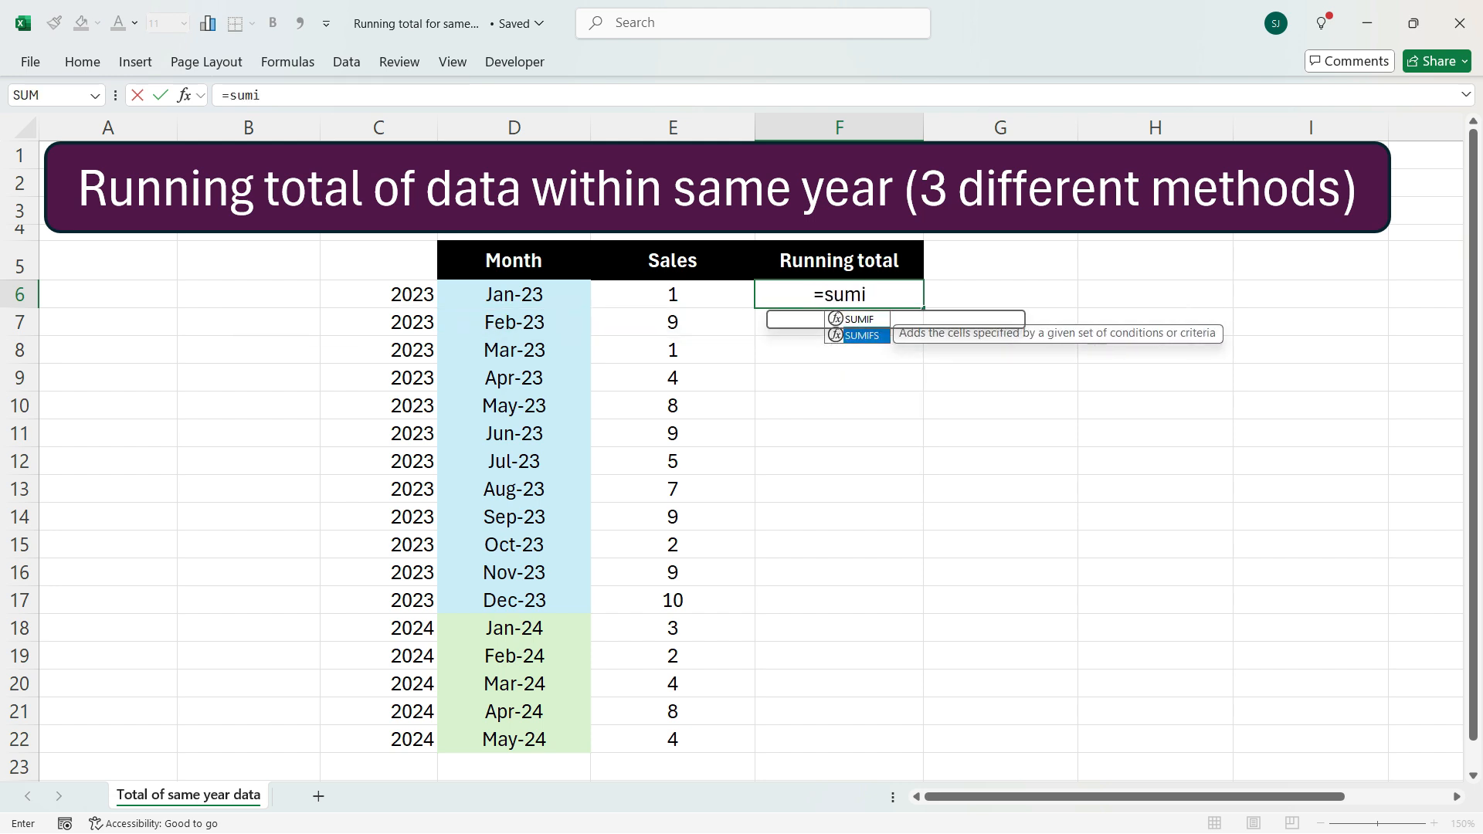
key("Tab")
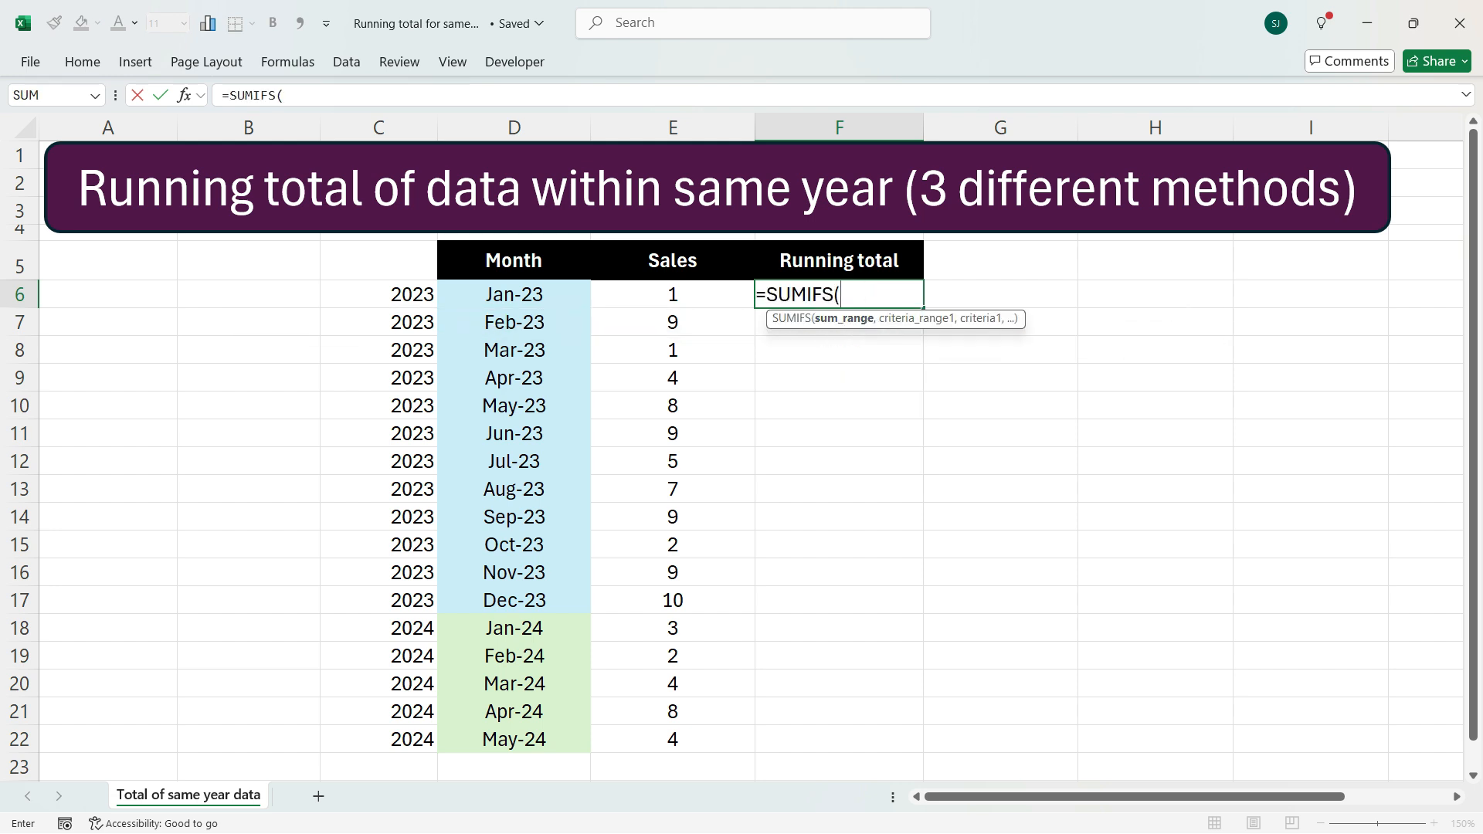
key("Left")
key("F8")
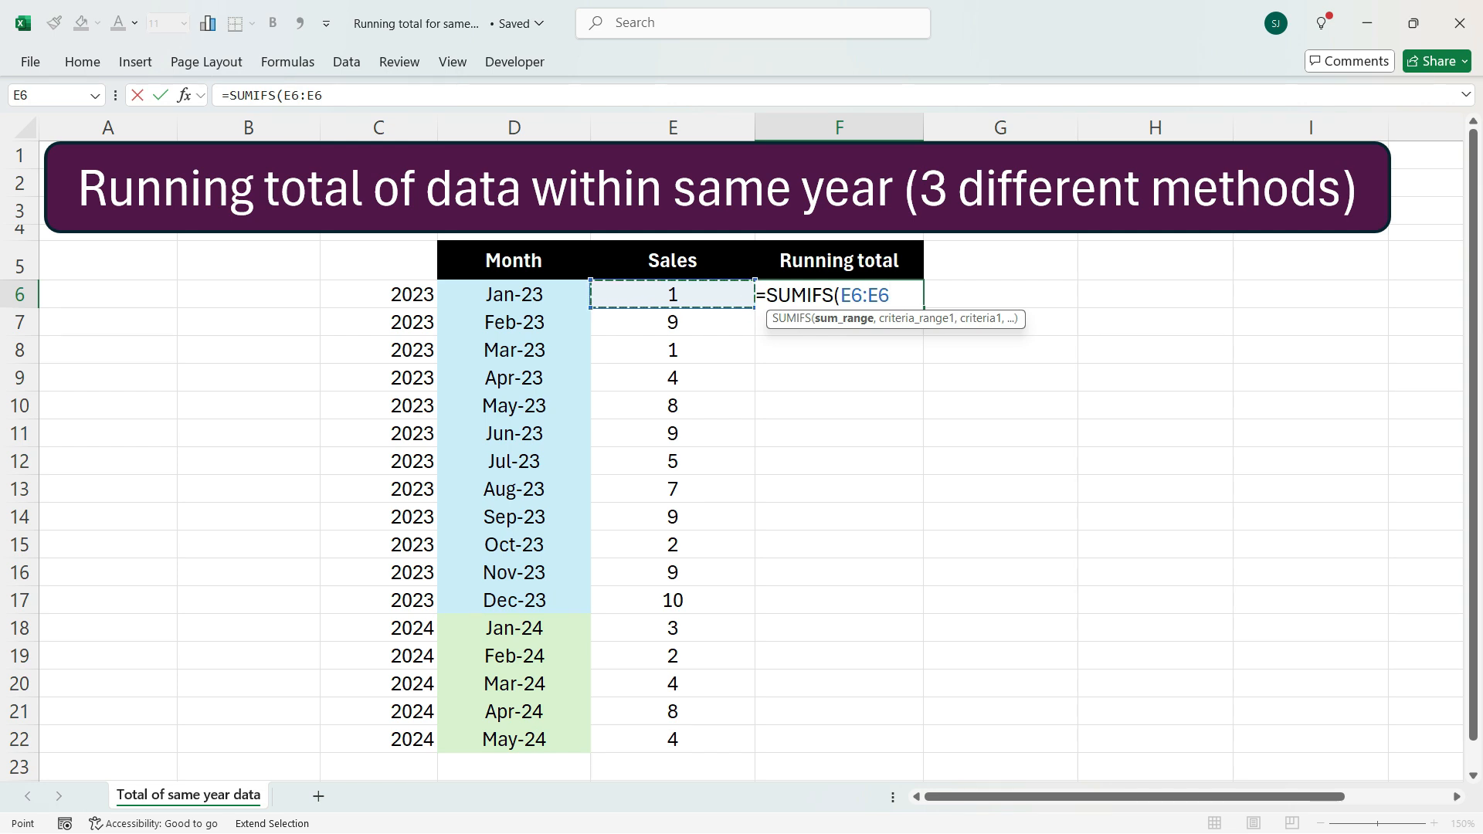
key("F2")
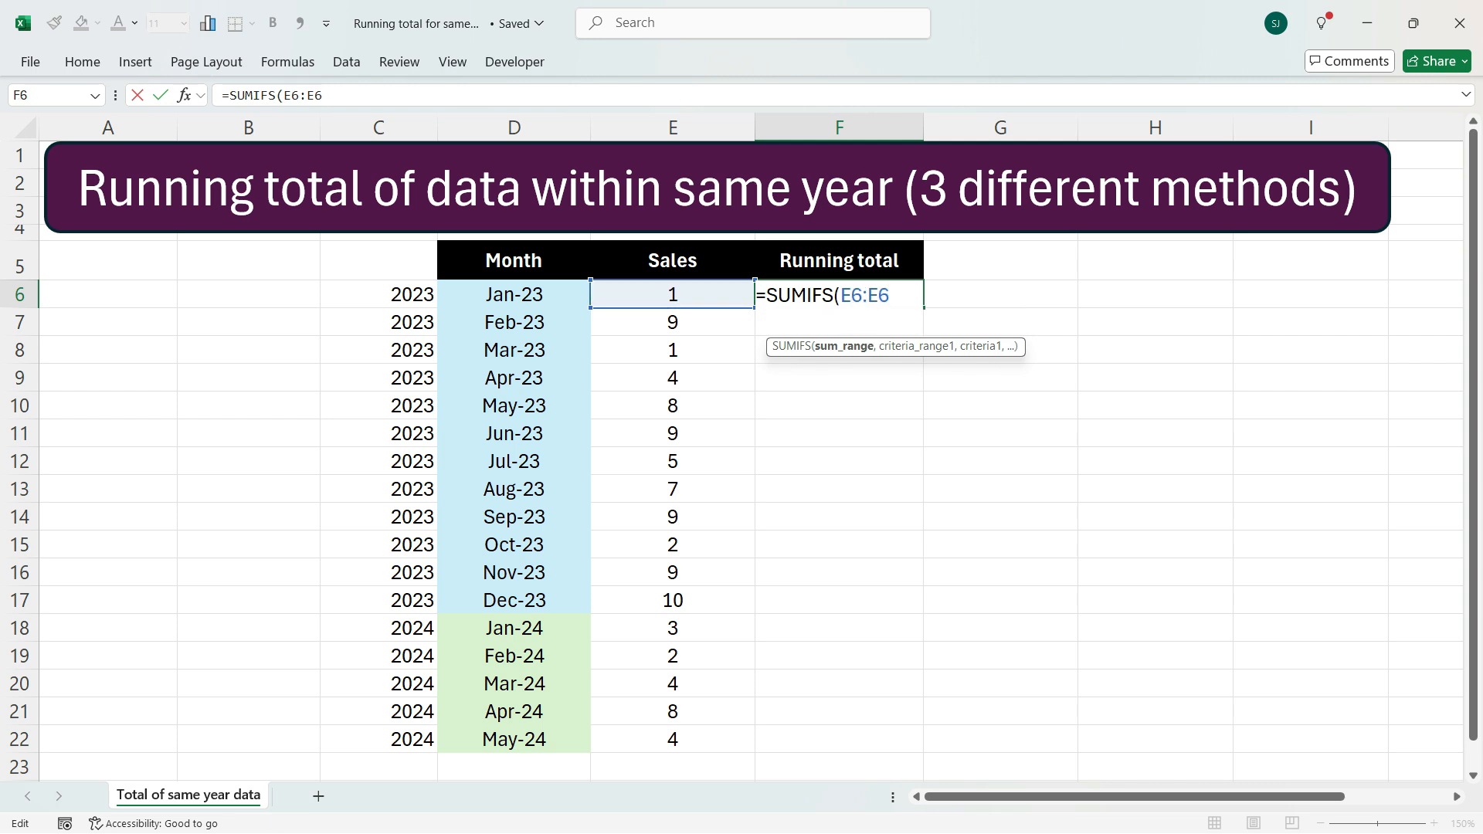
left_click_drag(840, 296, 862, 296)
key("F4")
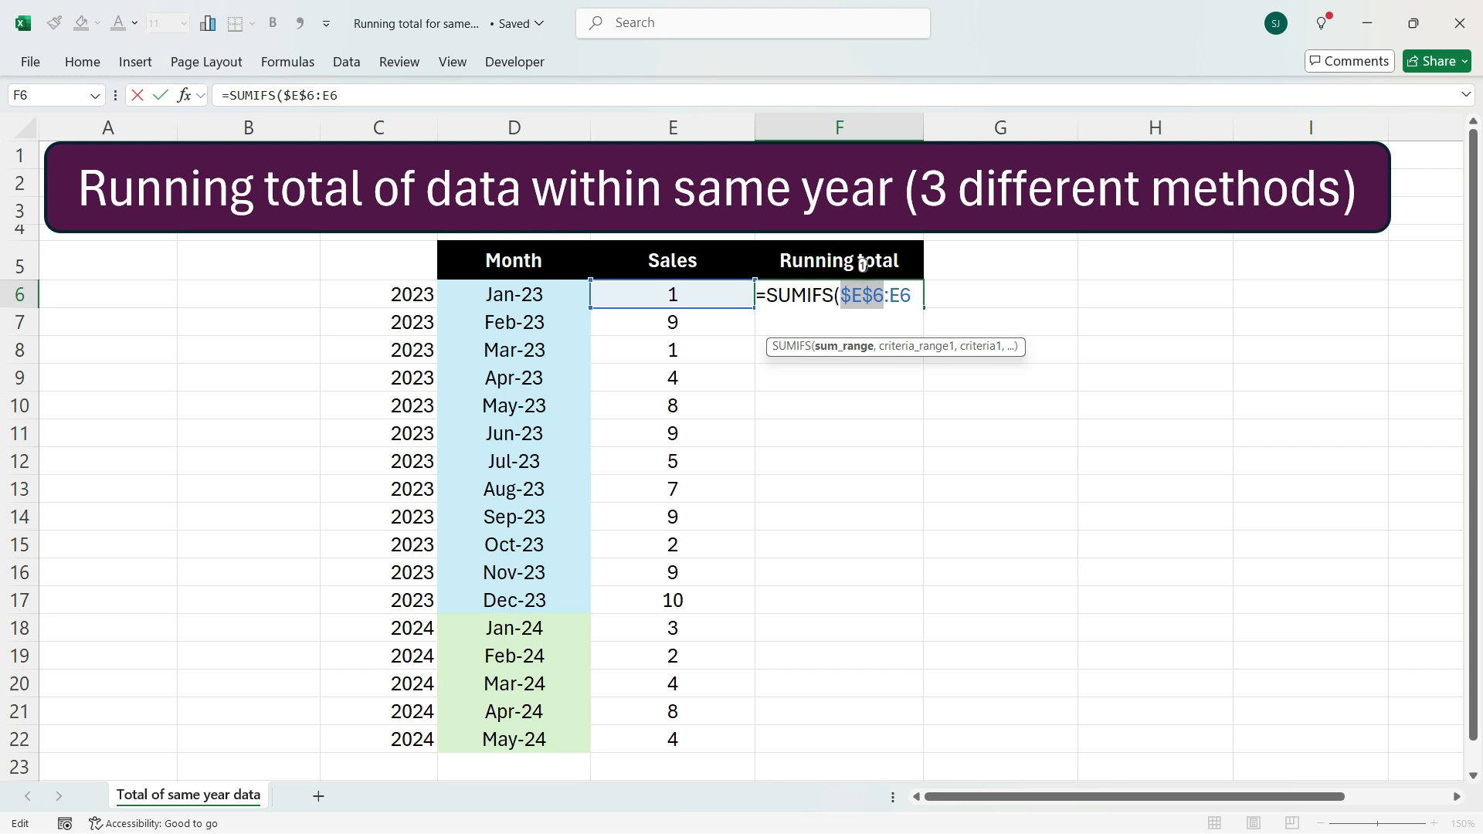
Add the expanding criteria range $C$6:C6 to the SUMIFS formula
key("End")
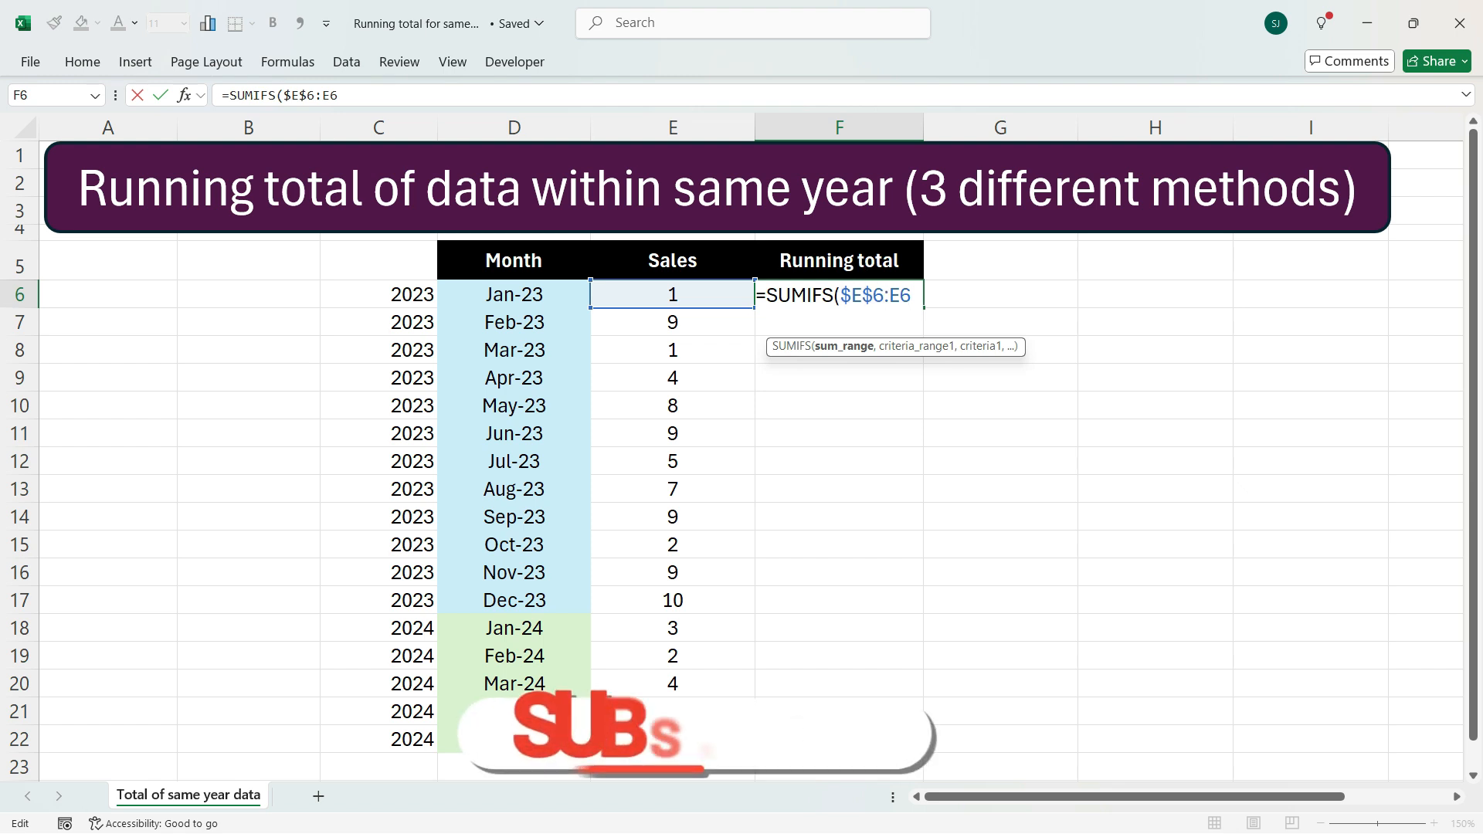
type(",)")
key("Left")
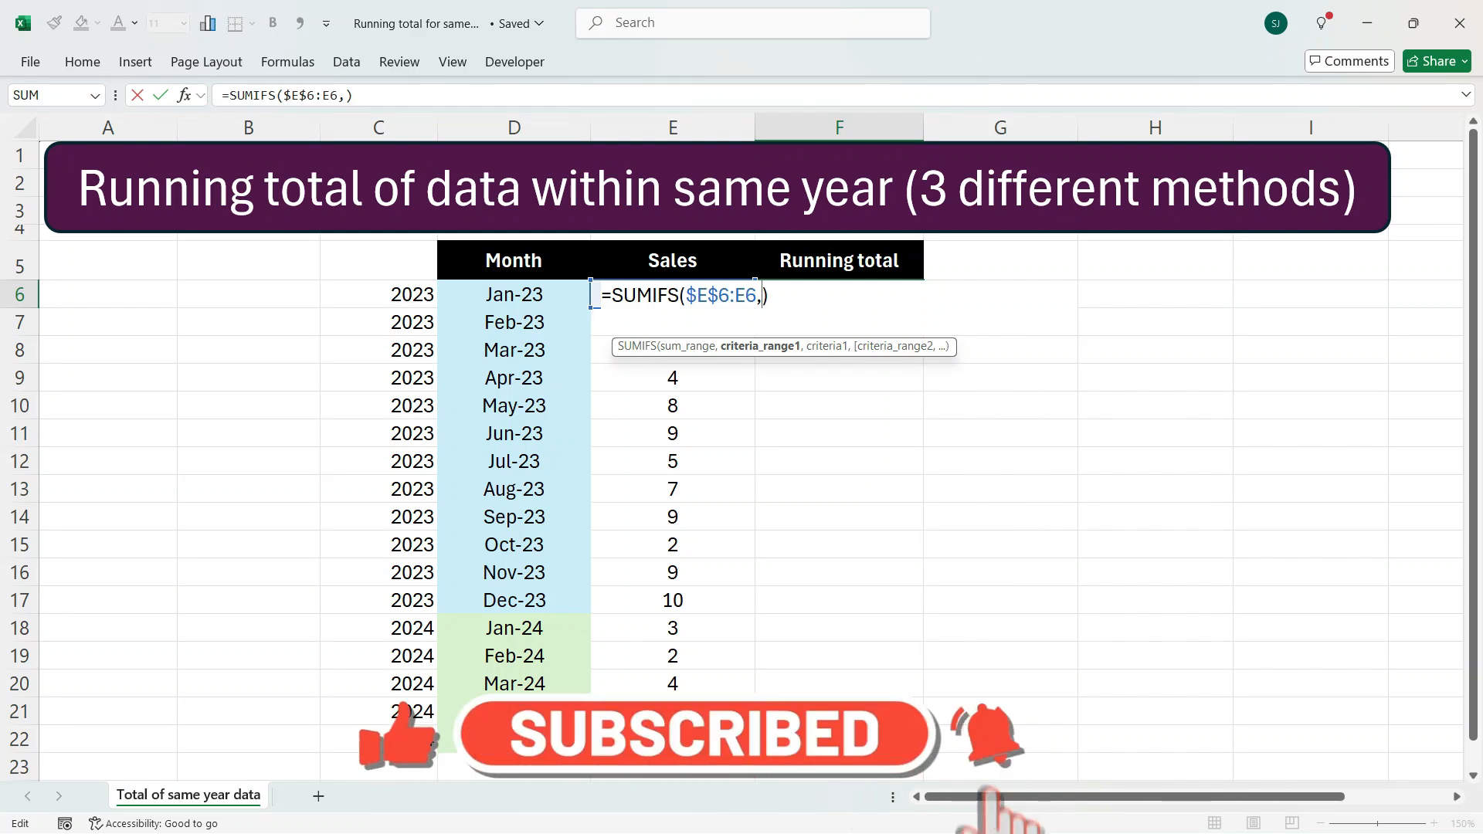
left_click(379, 295)
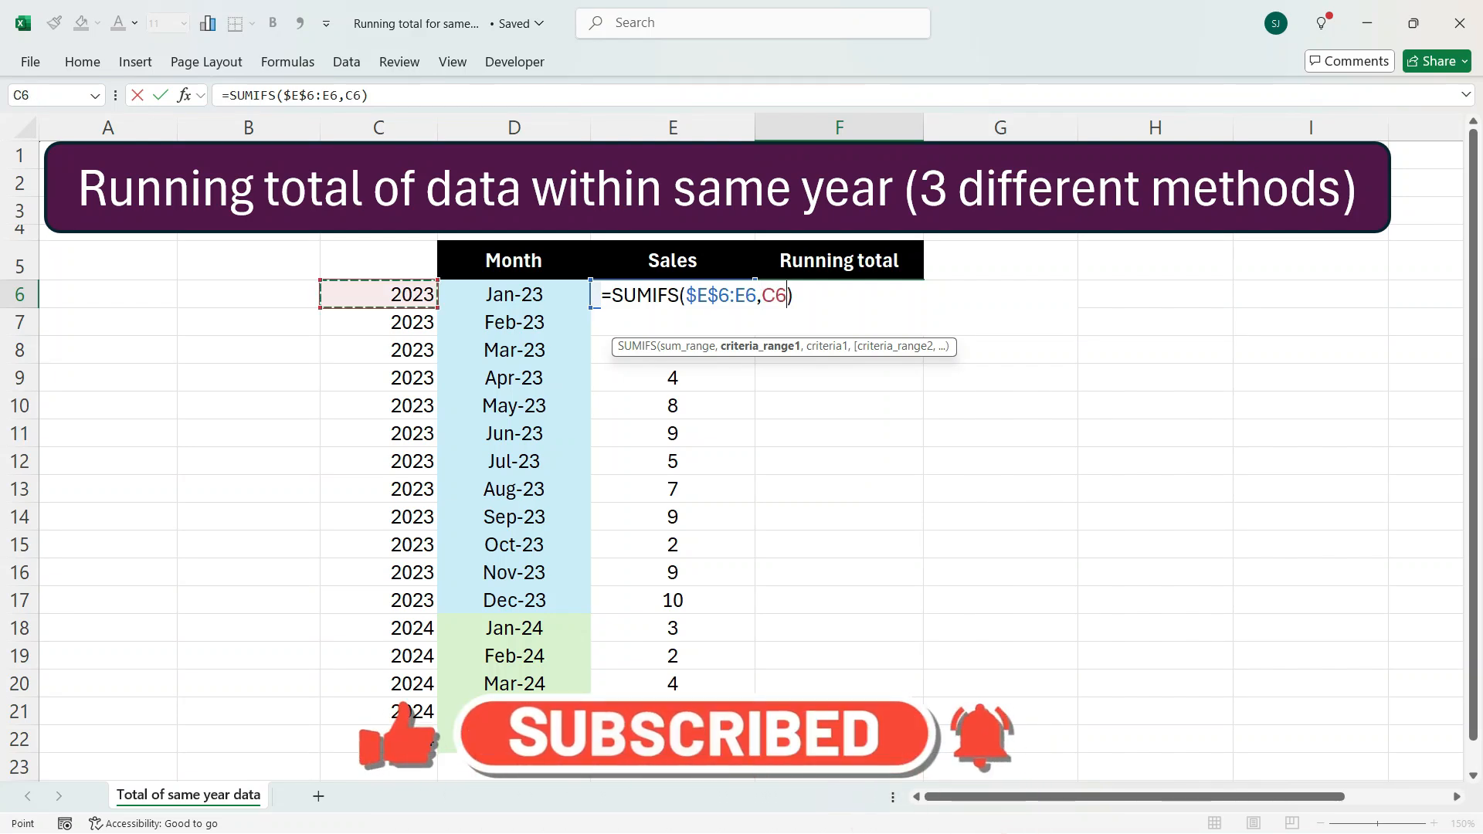
key("F8")
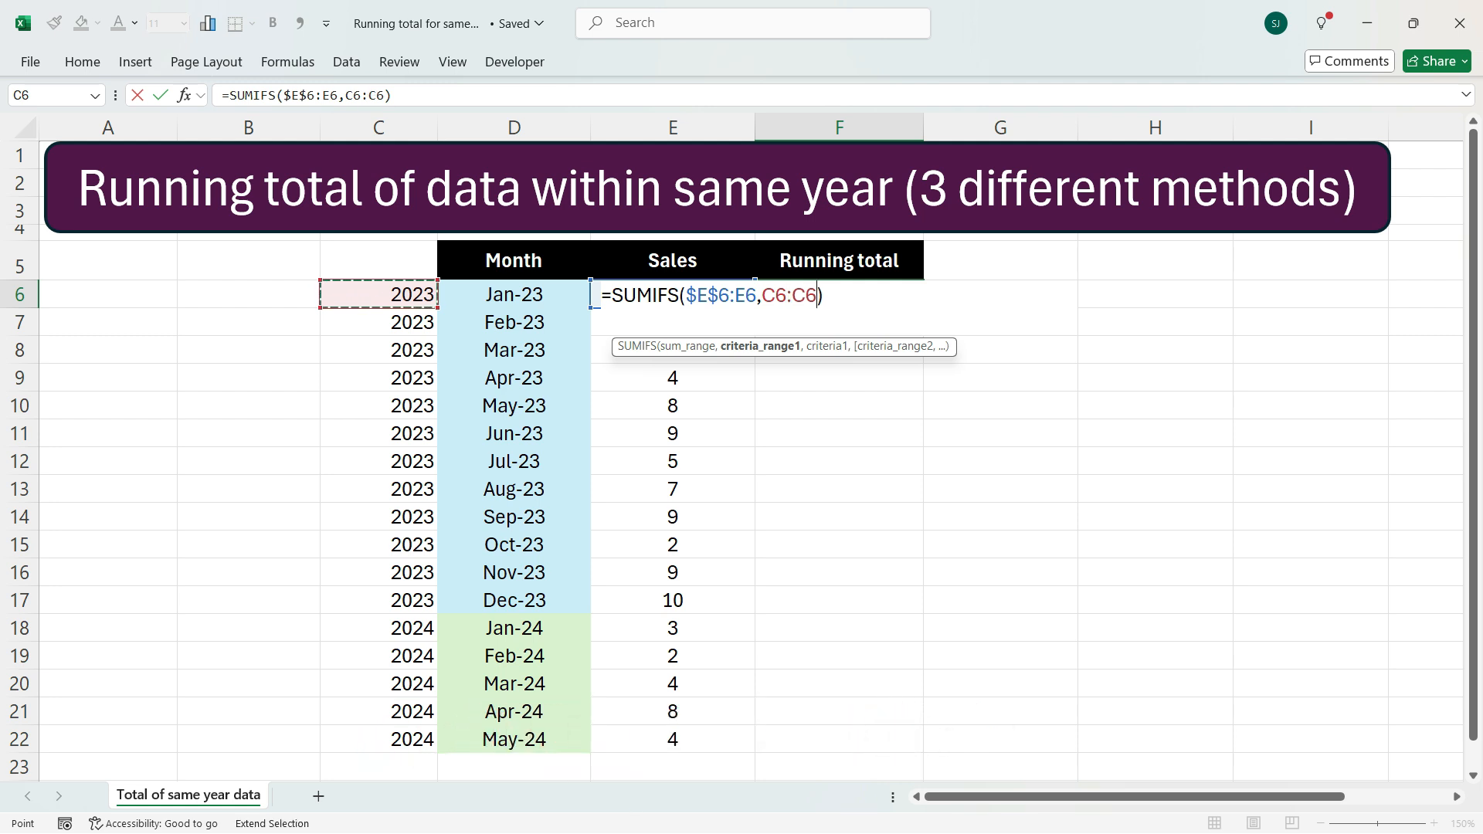
left_click(776, 295)
left_click_drag(787, 295, 776, 295)
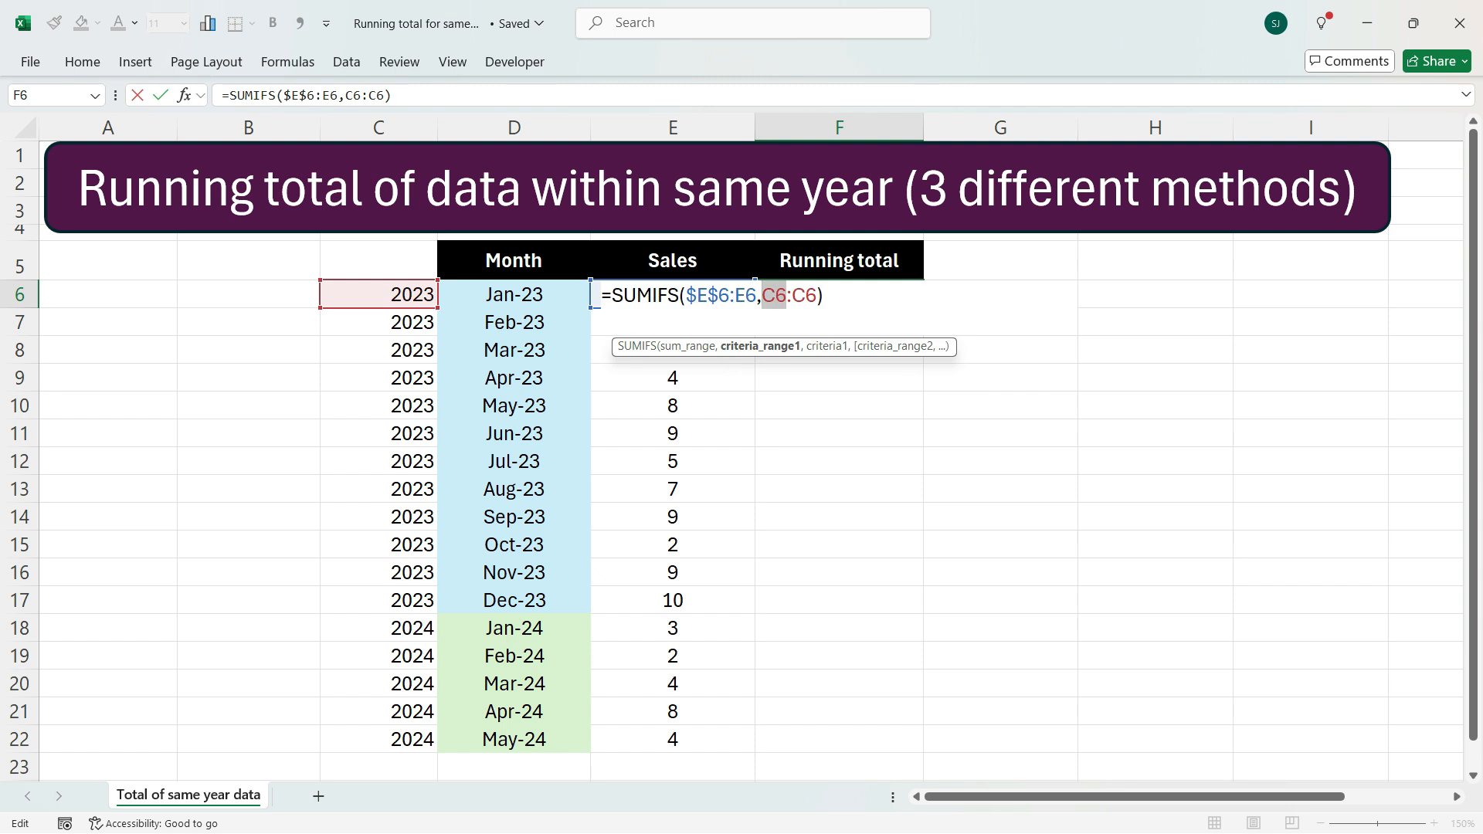
key("F4")
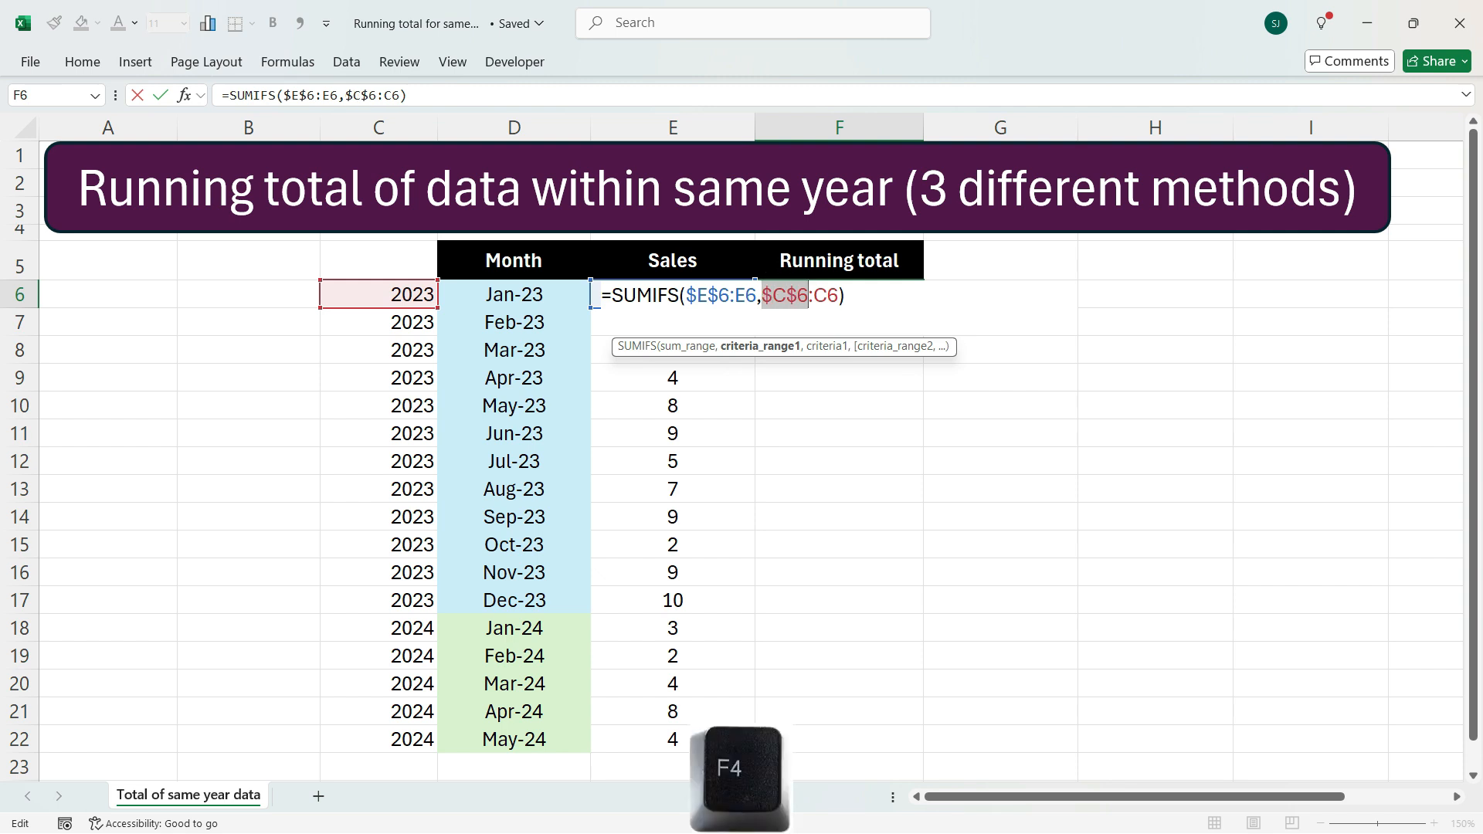
Complete the SUMIFS formula with criterion C6 and confirm it
left_click(838, 295)
type(",")
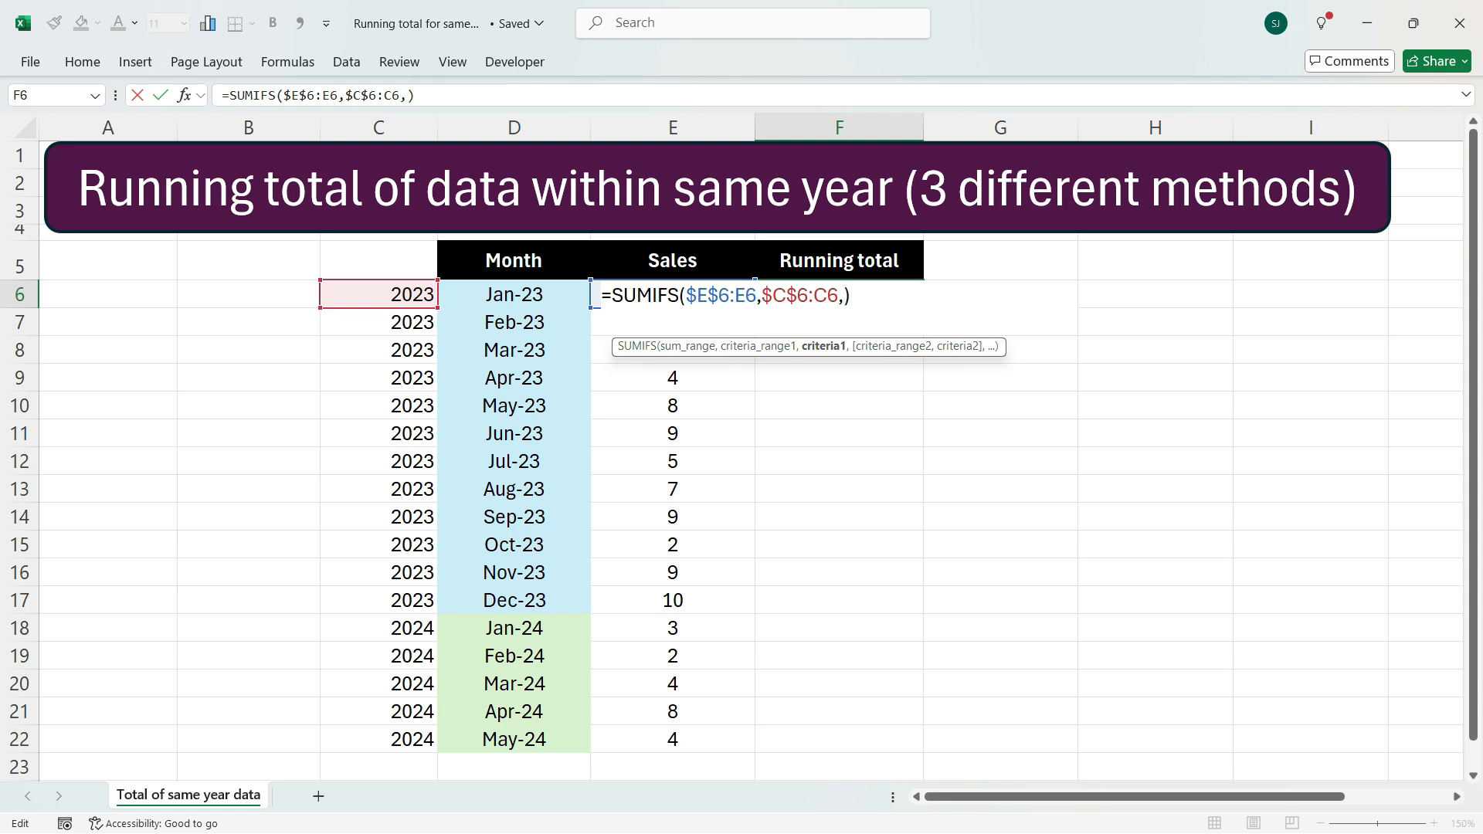
left_click(379, 295)
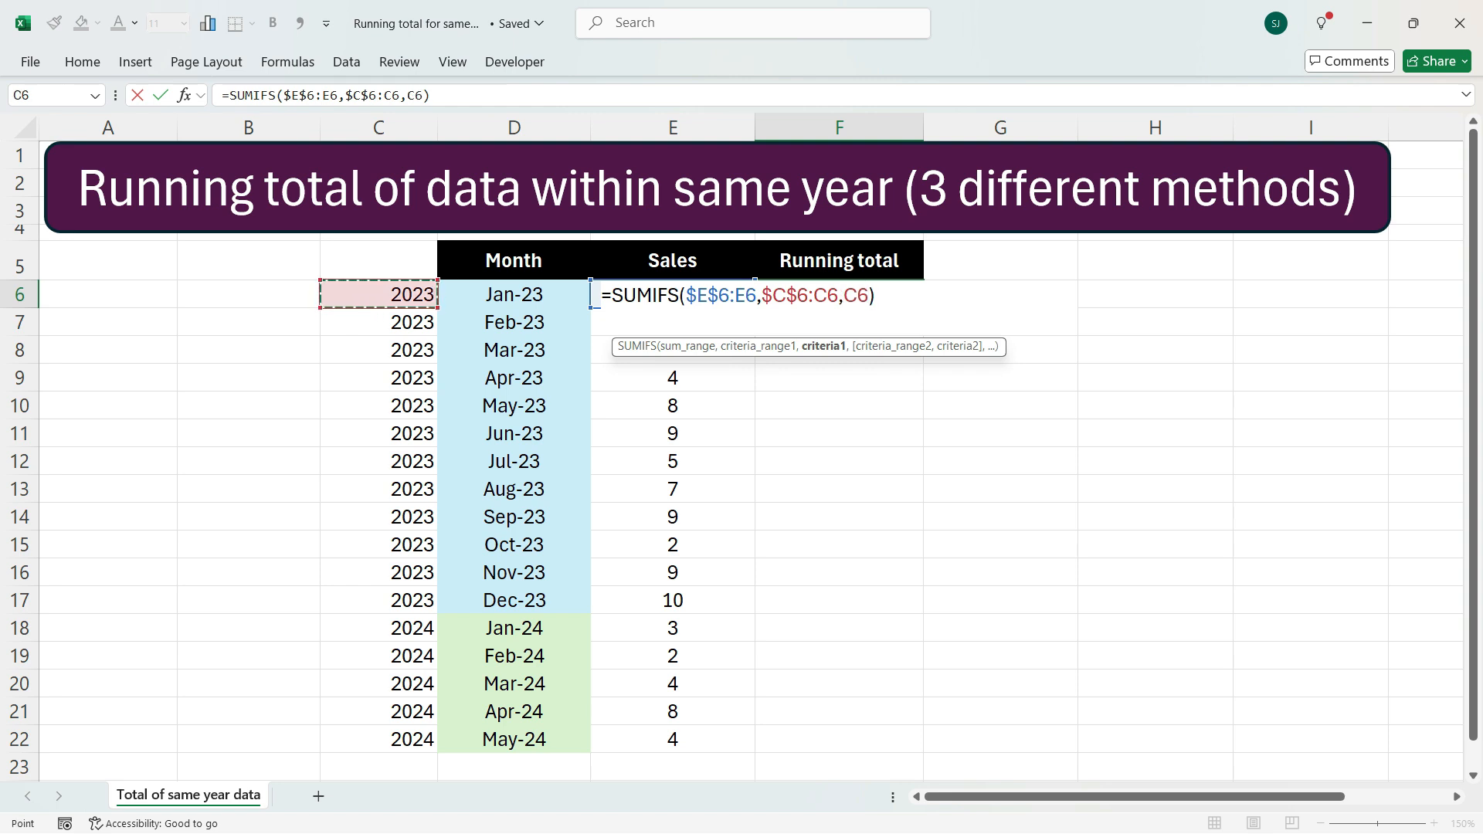
key("Return")
Fill the SUMIFS formula down from F6 through F22
left_click(839, 294)
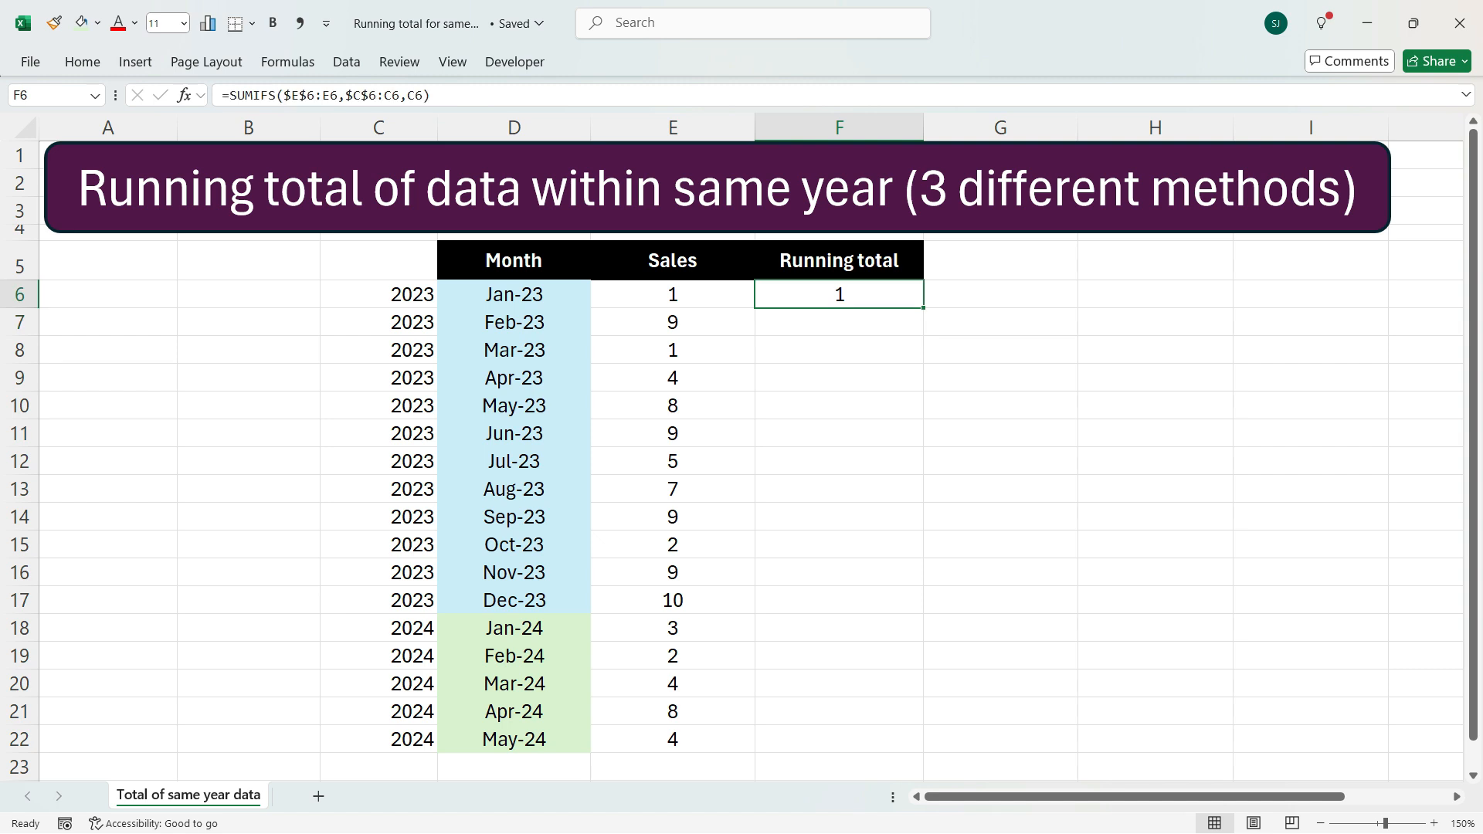
left_click_drag(924, 308, 923, 334)
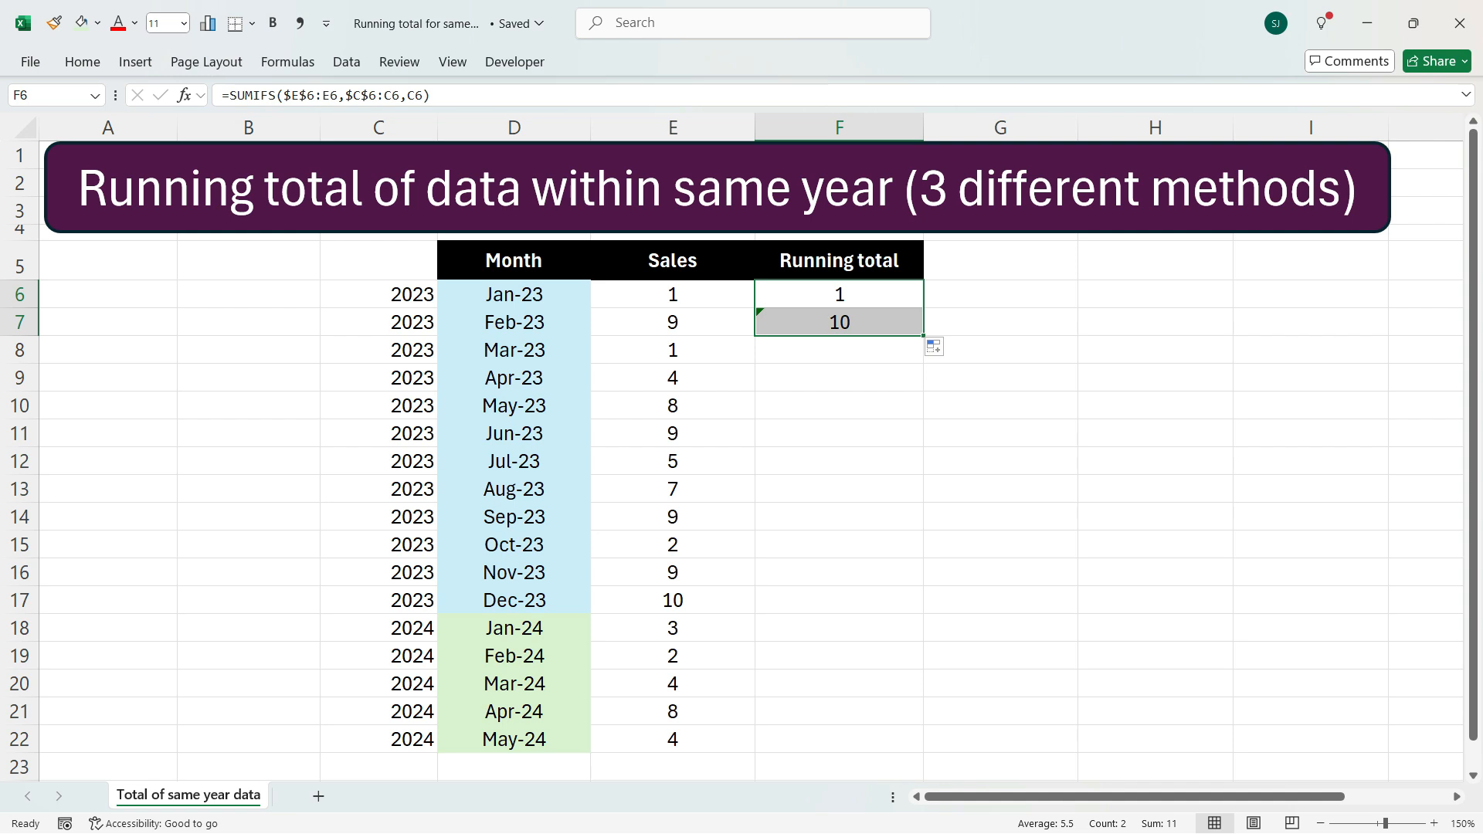
left_click_drag(923, 335, 922, 753)
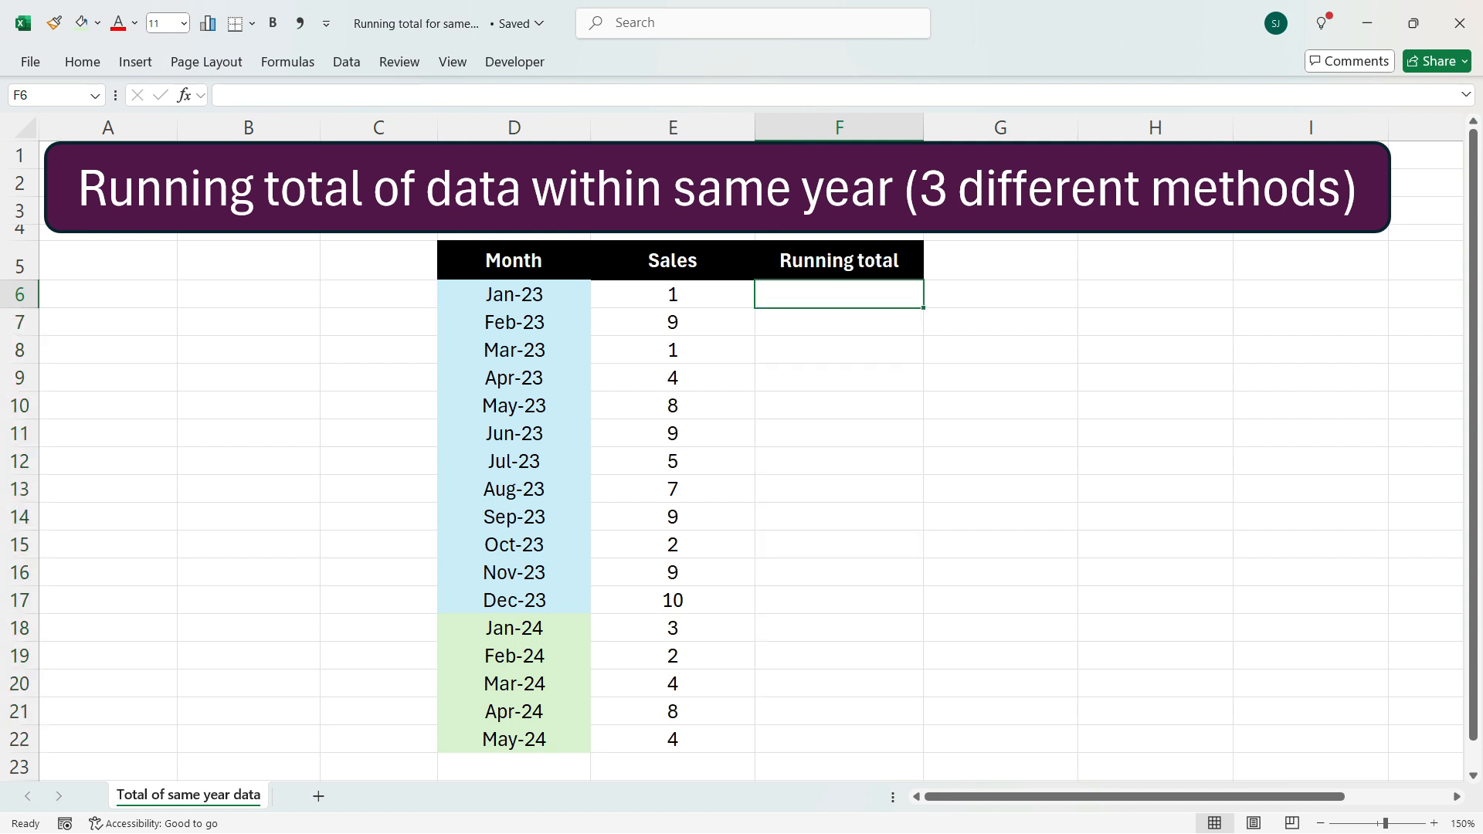
Set F6 to equal the first sales value in E6
type("=")
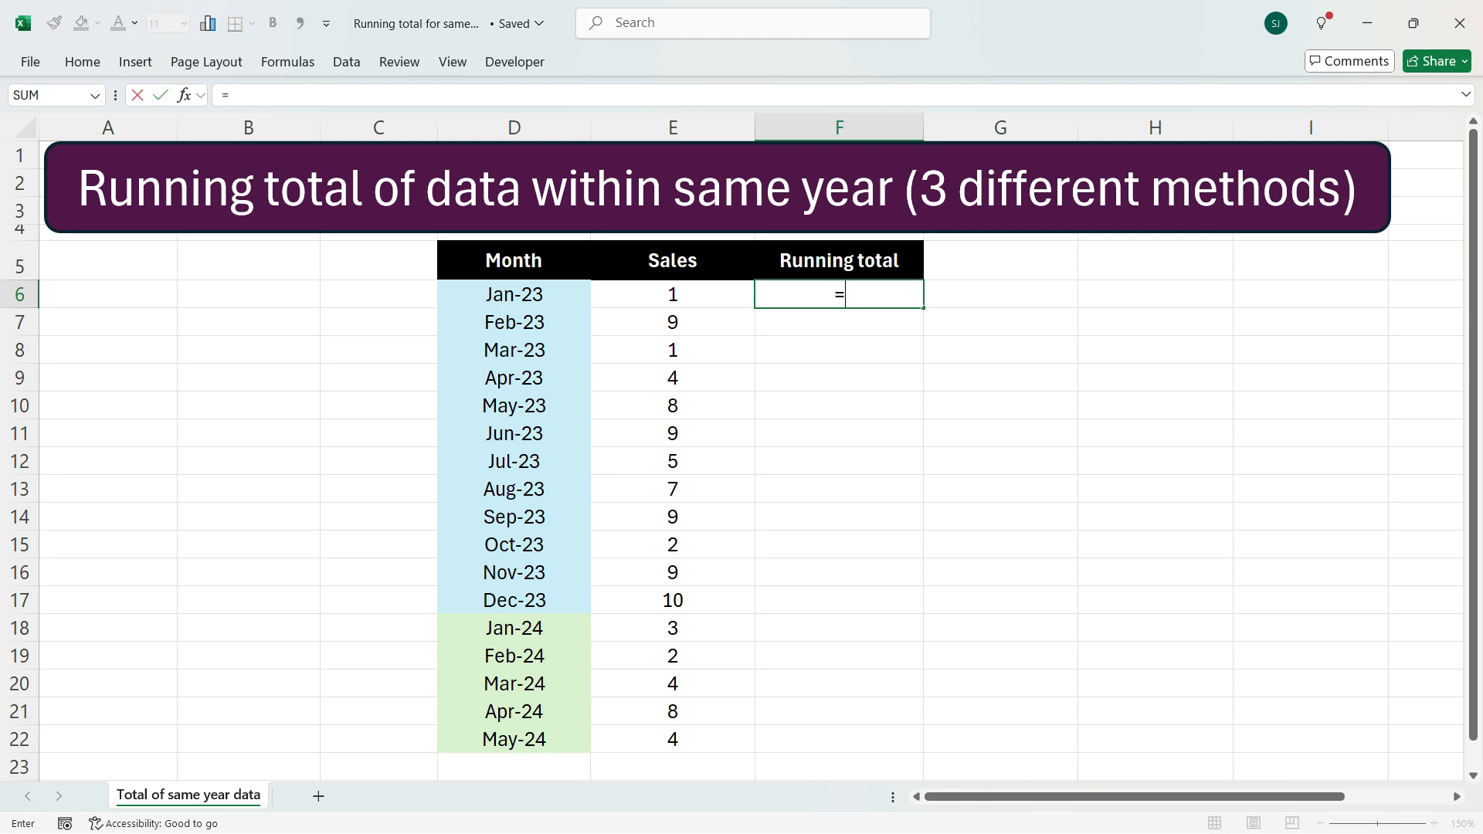
key("Left")
key("Return")
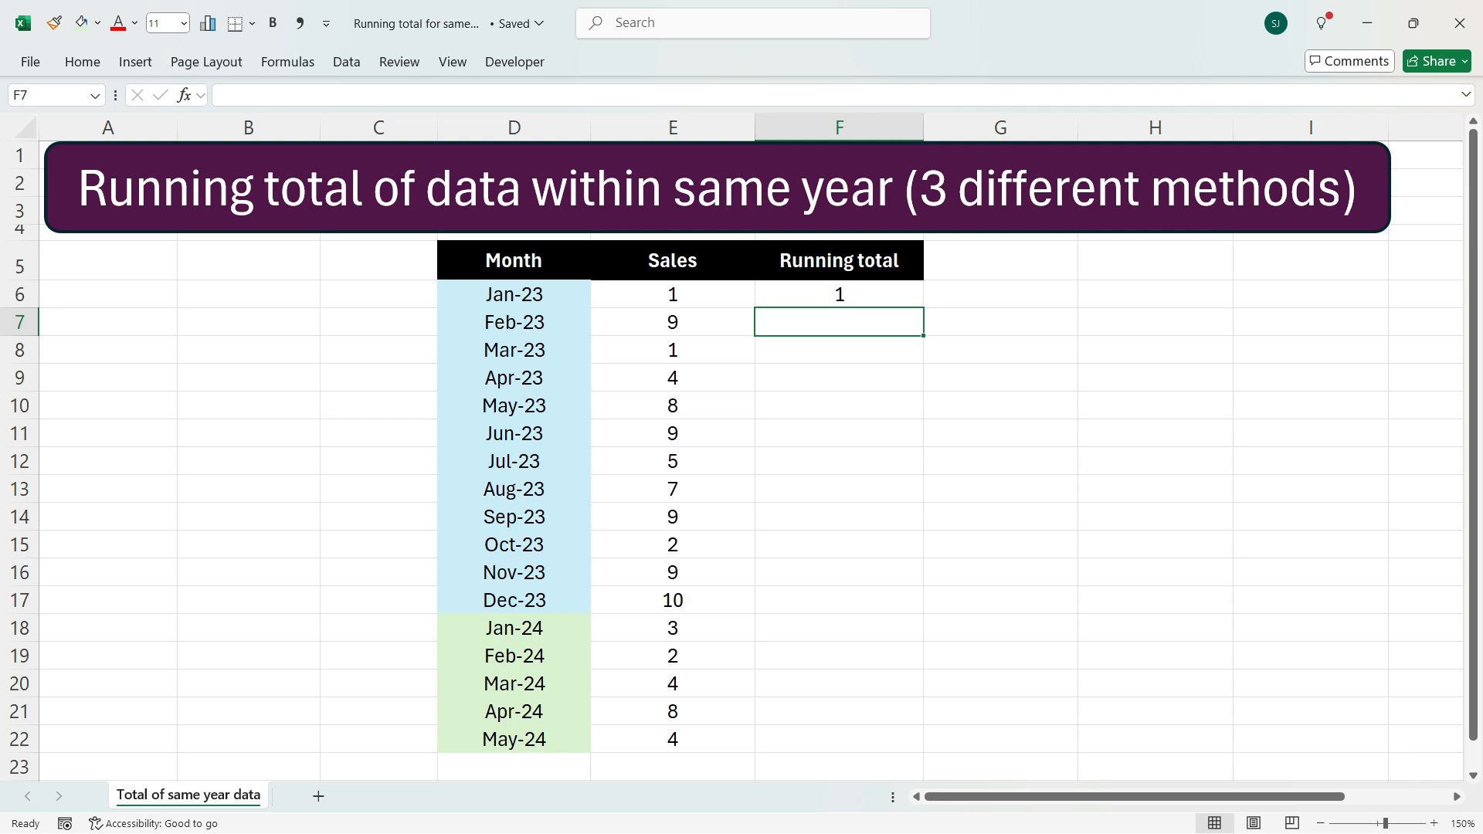
In F7, begin an IF formula whose test starts with YEAR(D7)
type("=IF(ye")
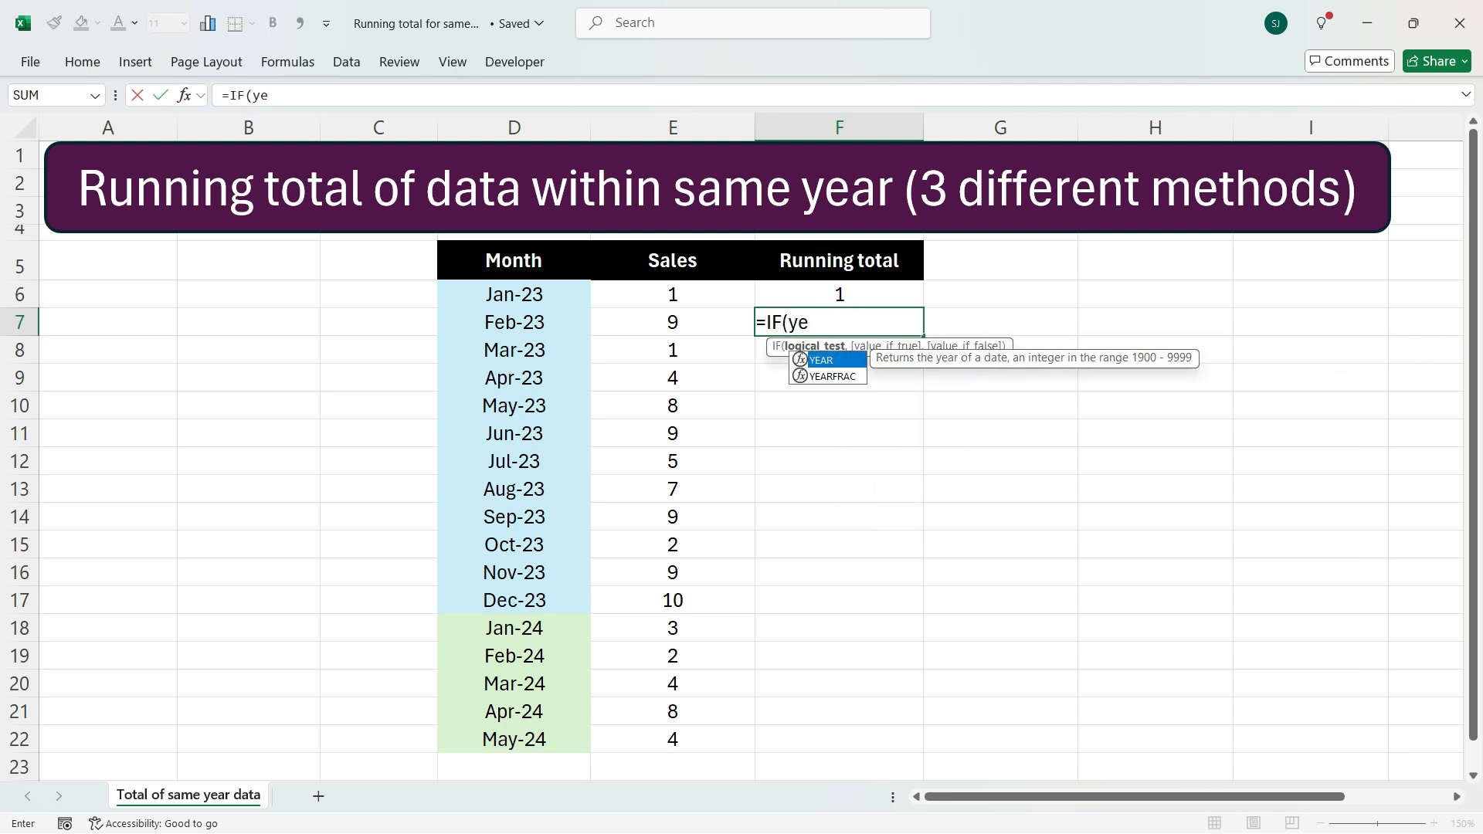
key("Tab")
key("Left")
key("Left")
type(")")
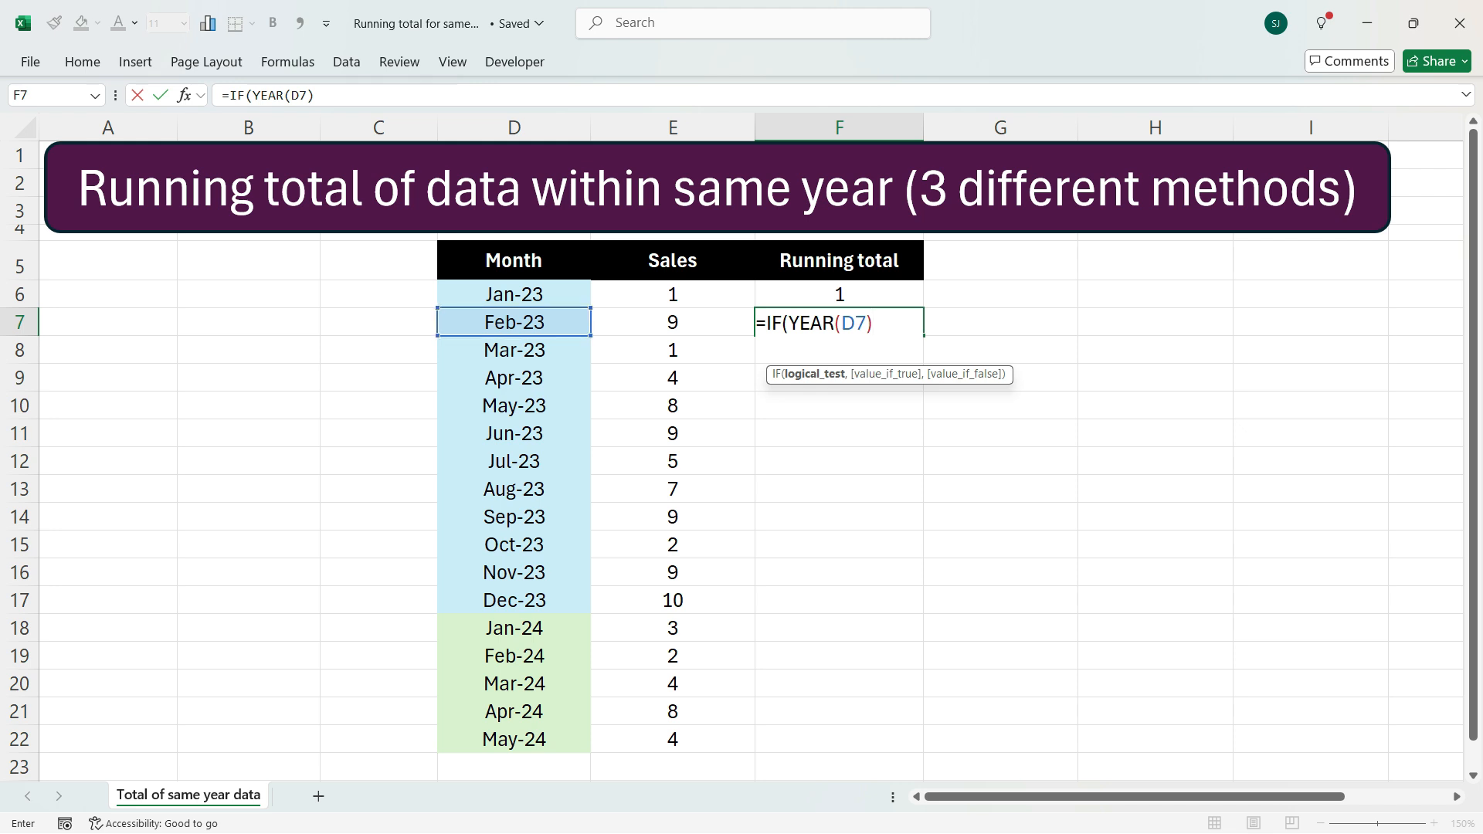
type("=ye")
Extend the IF test in F7 so that YEAR(D7) is compared with YEAR(D6)
key("Tab")
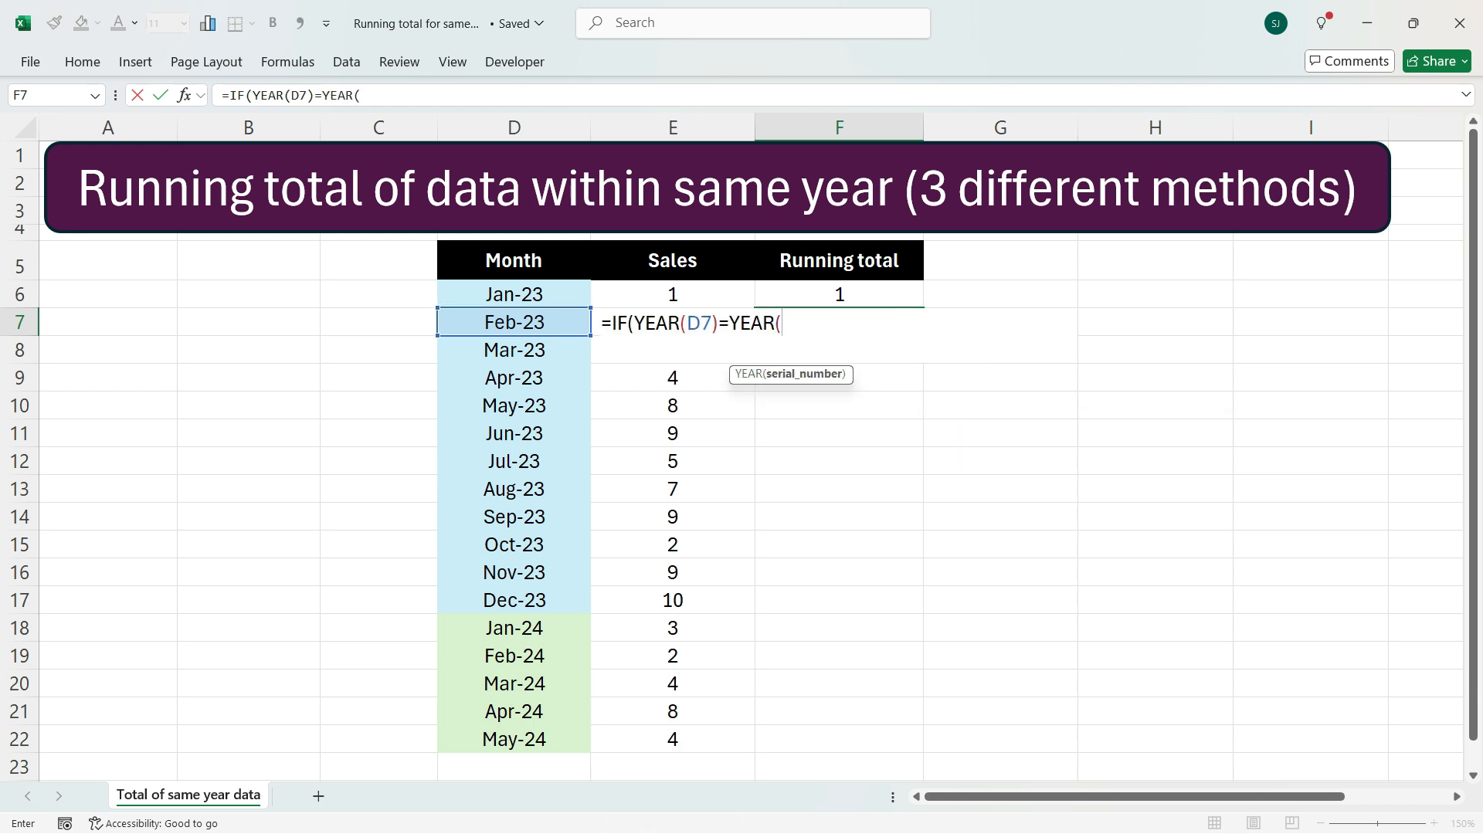
left_click(514, 294)
type(")")
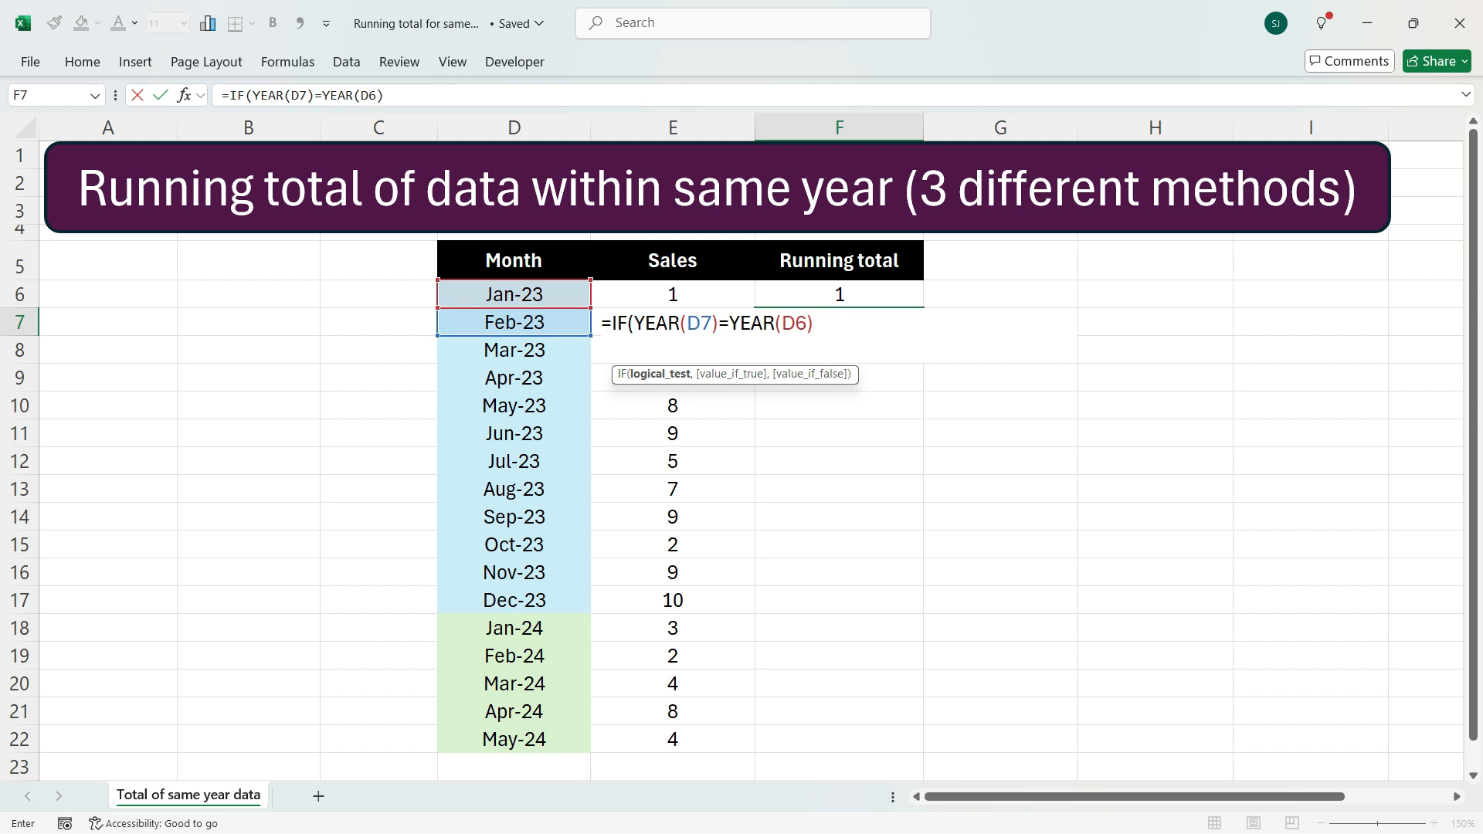
type(",")
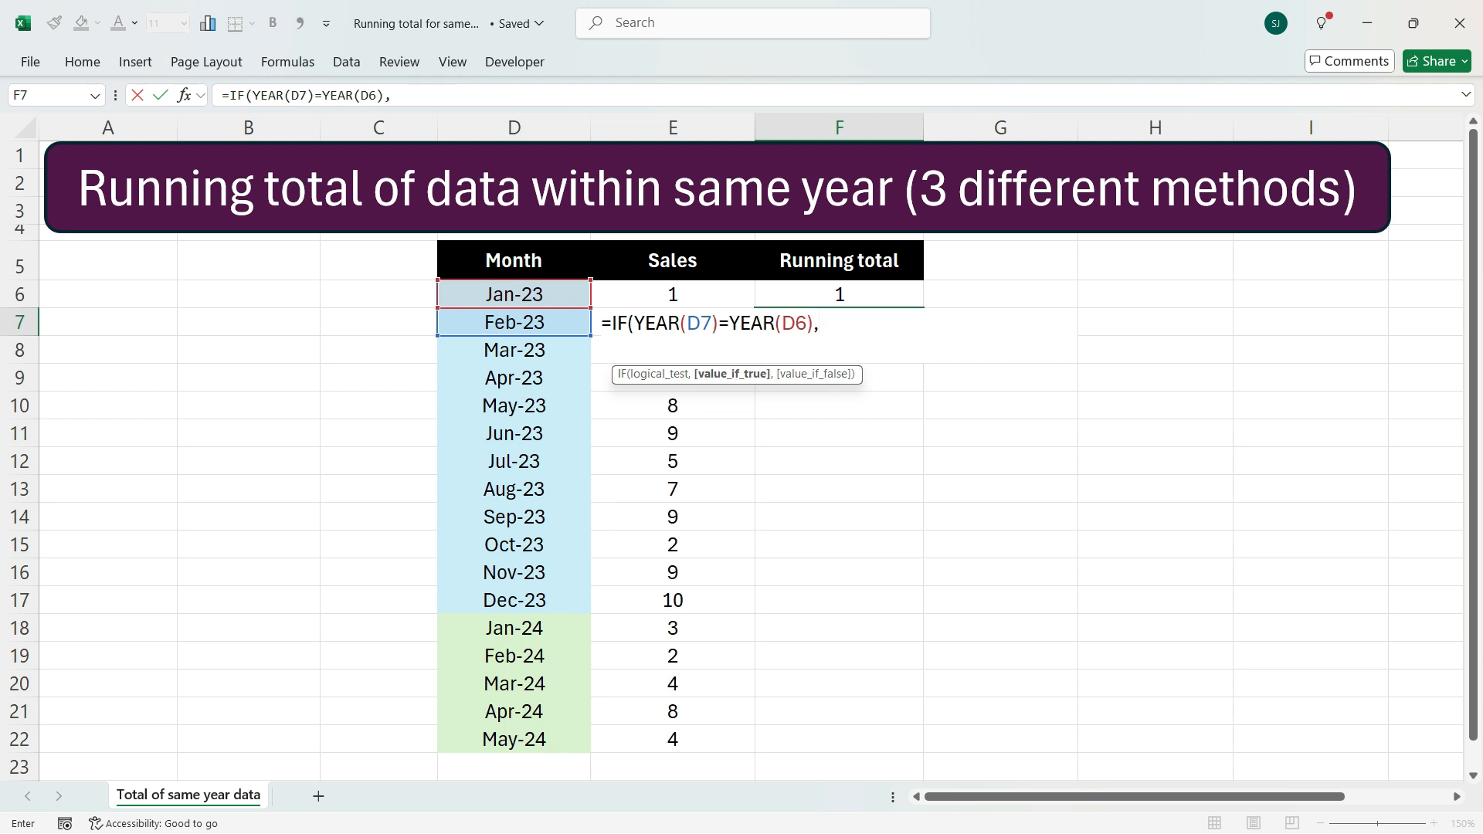
Give the IF a true result of F6+E7 and a false result of E7, and confirm the formula
key("Up")
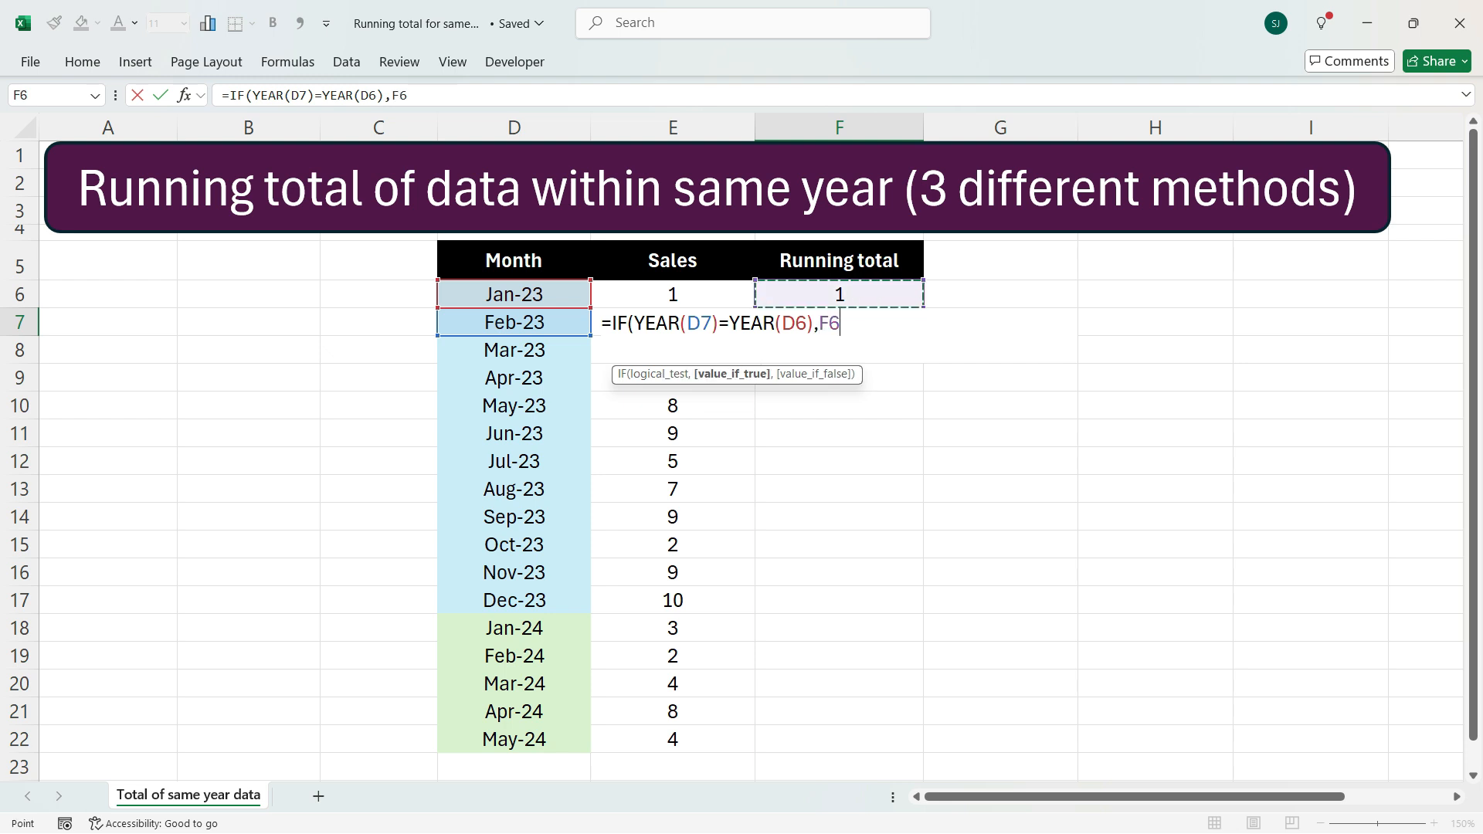
type("+")
key("Left")
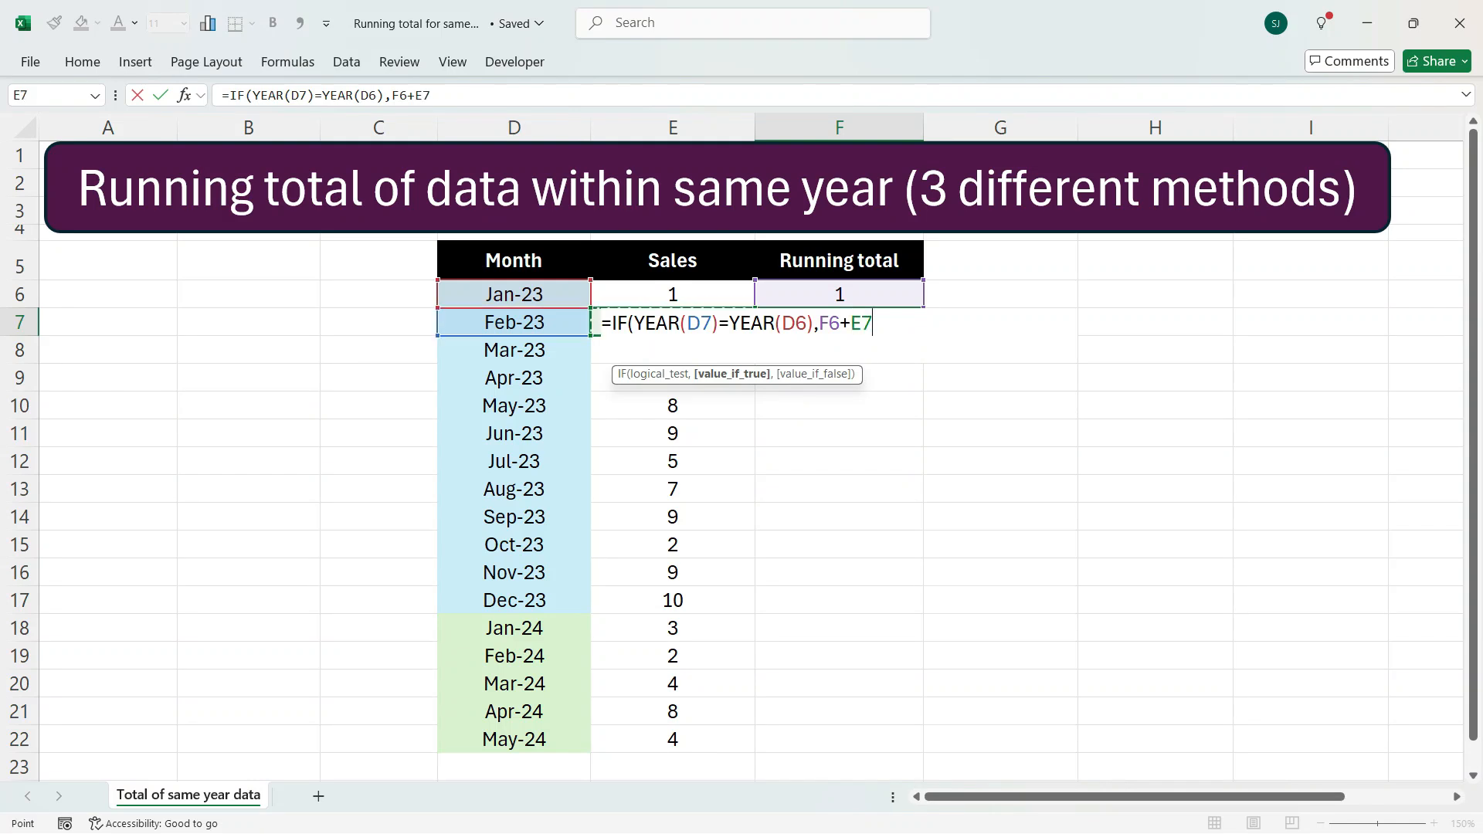
type(",")
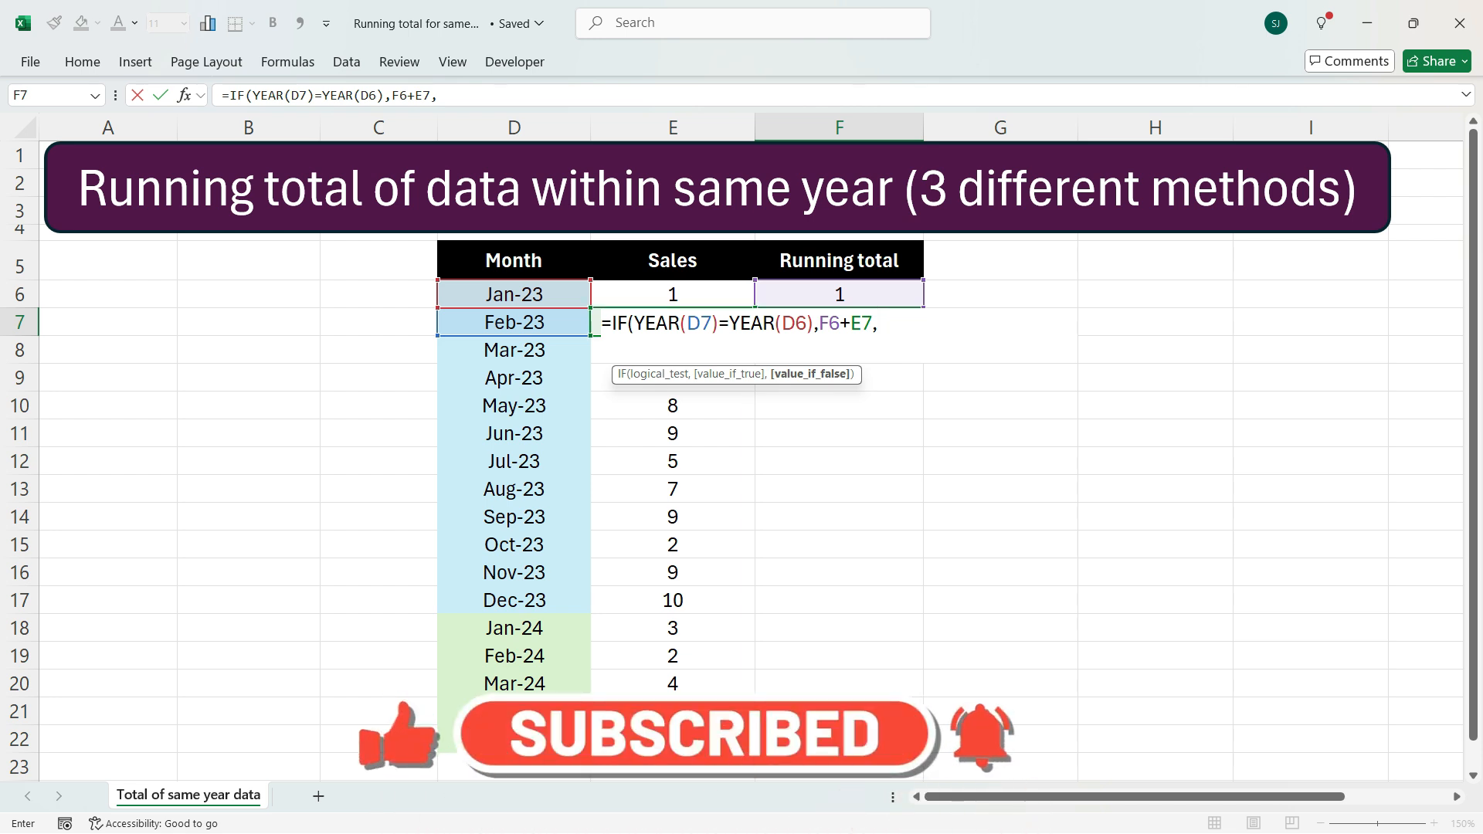
key("Left")
type(")")
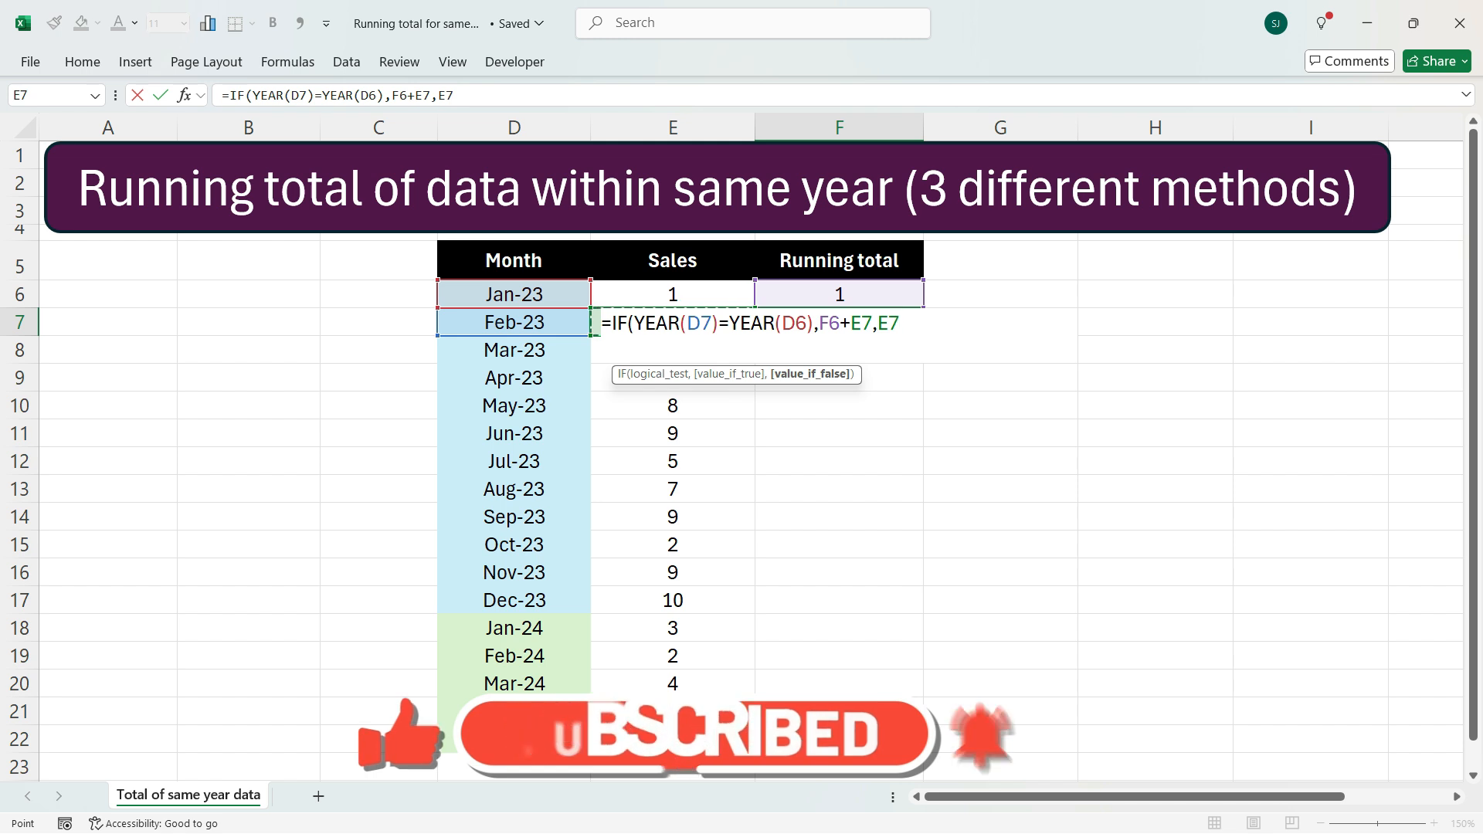
key("Return")
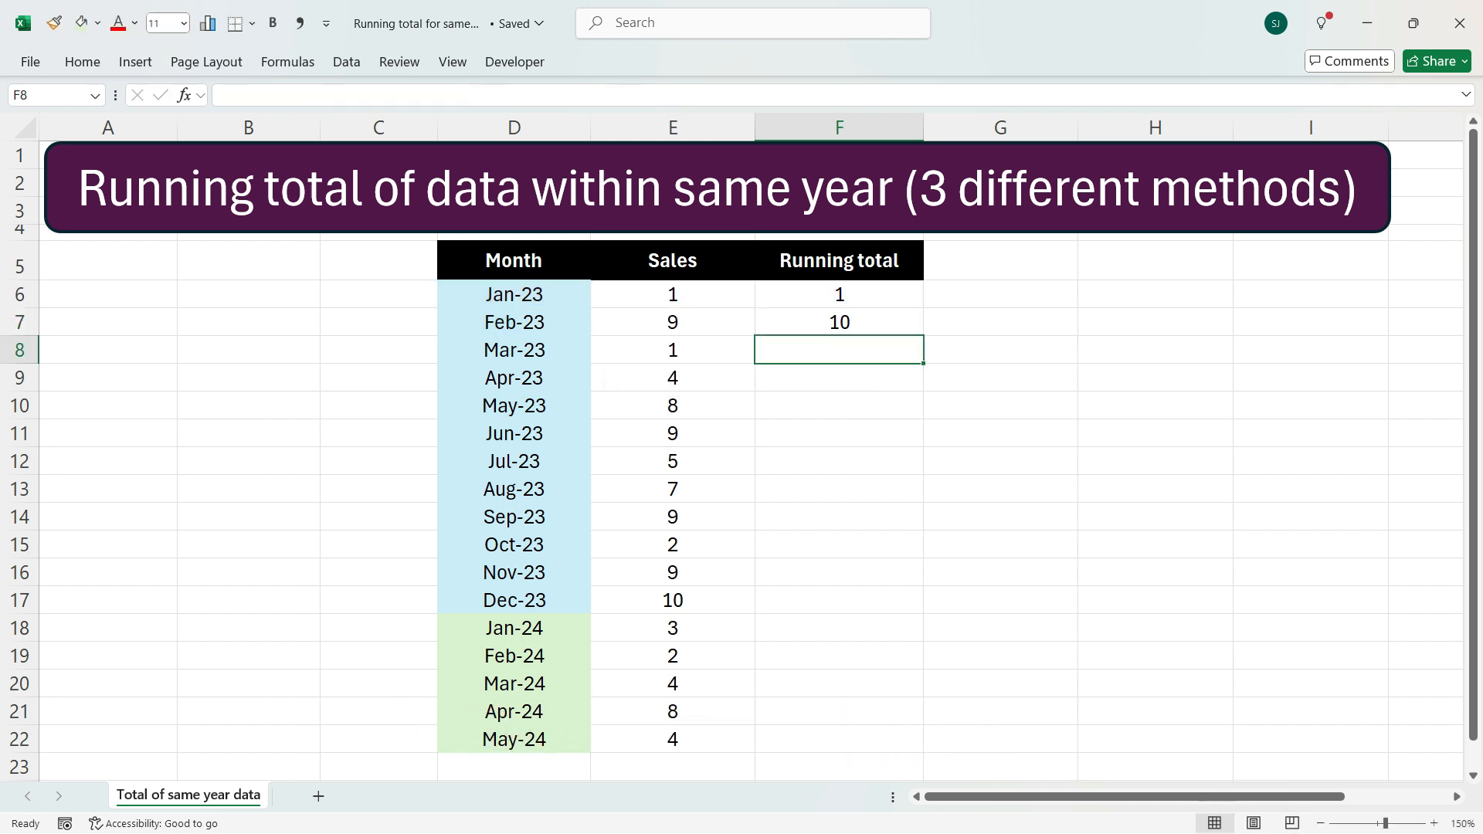
Fill the IF formula from F7 down through F22
key("Up")
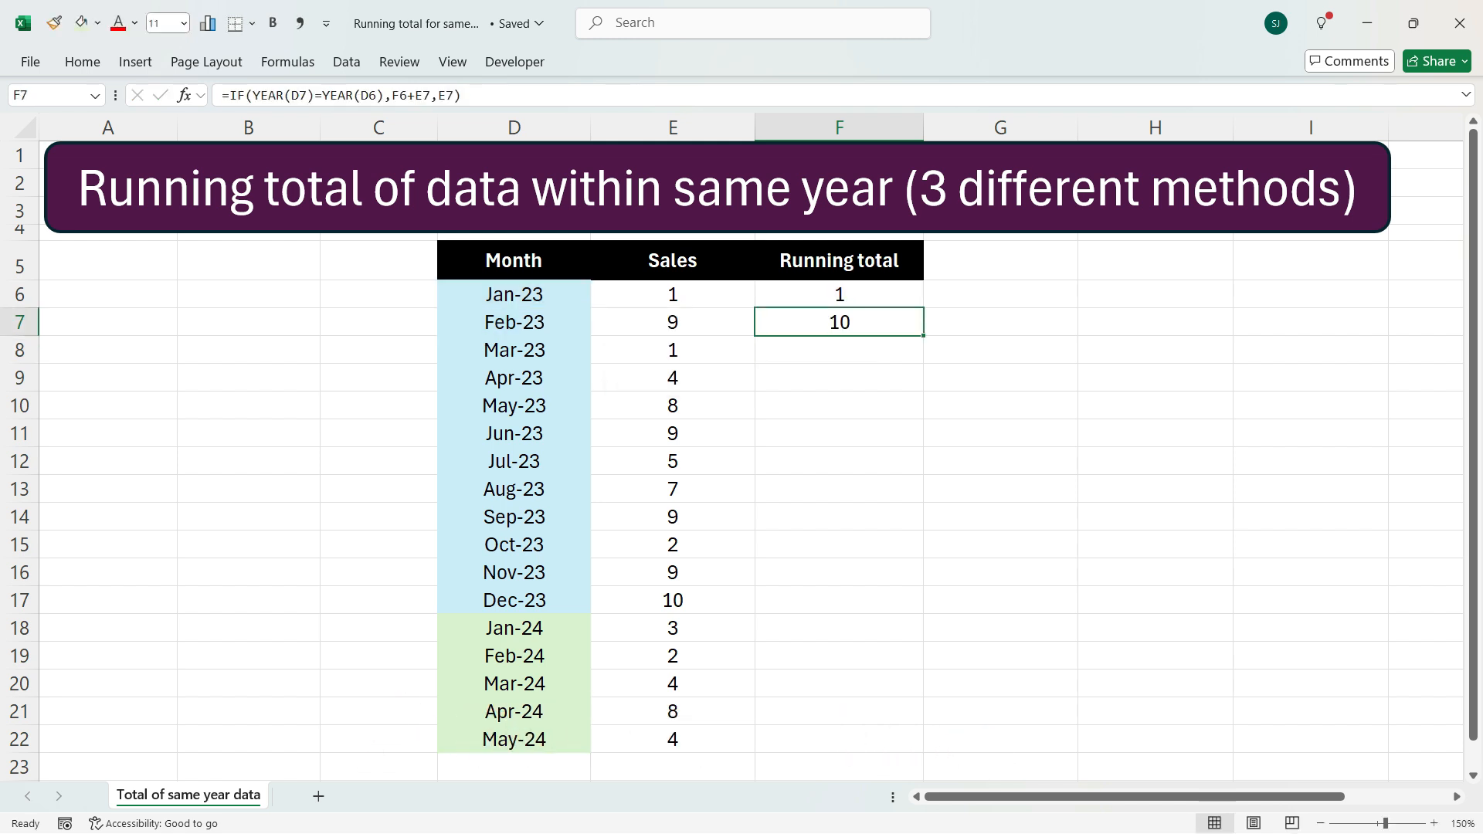
double_click(923, 336)
left_click_drag(924, 336, 923, 363)
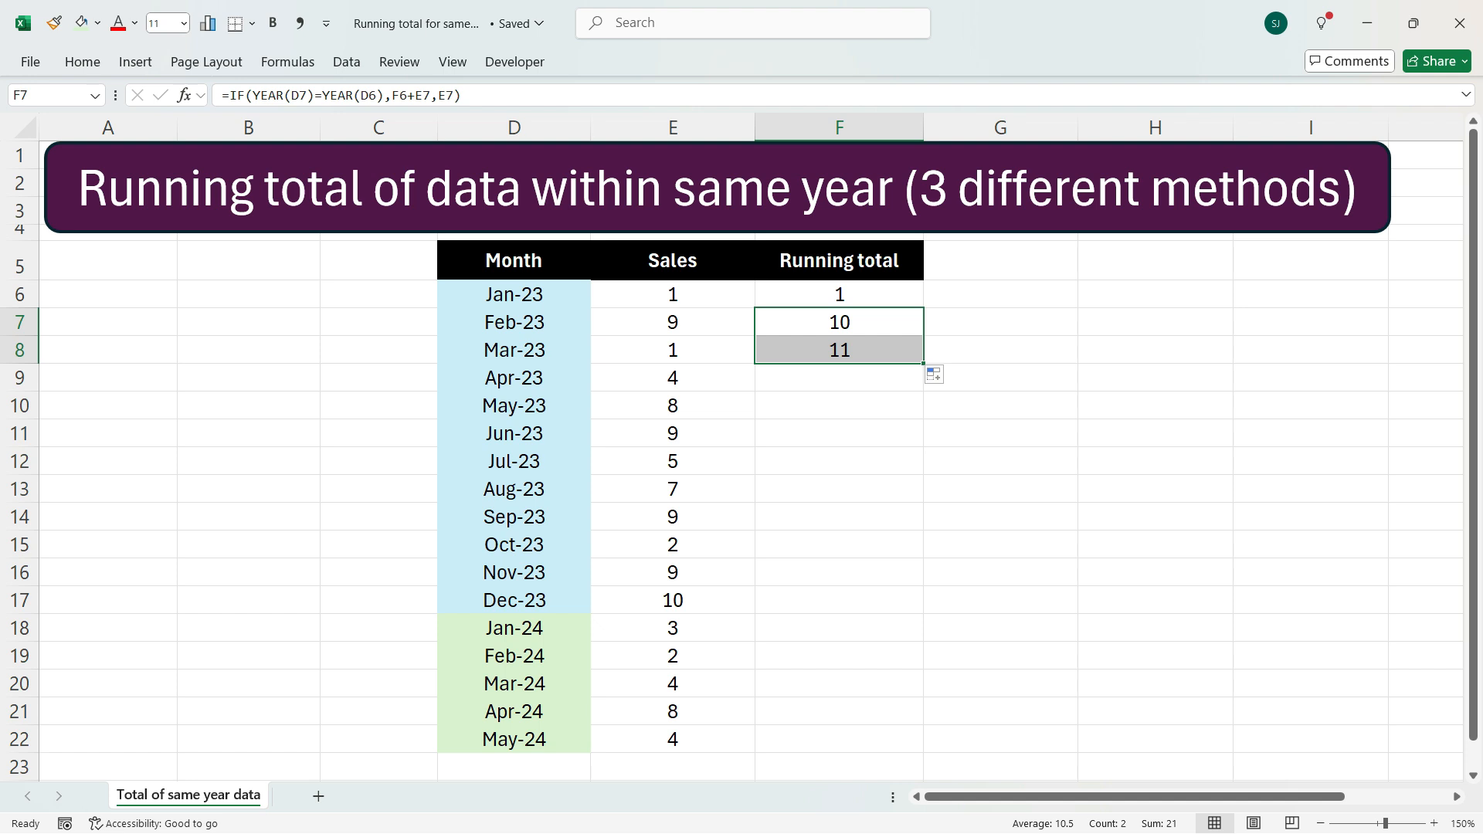
left_click_drag(924, 363, 924, 746)
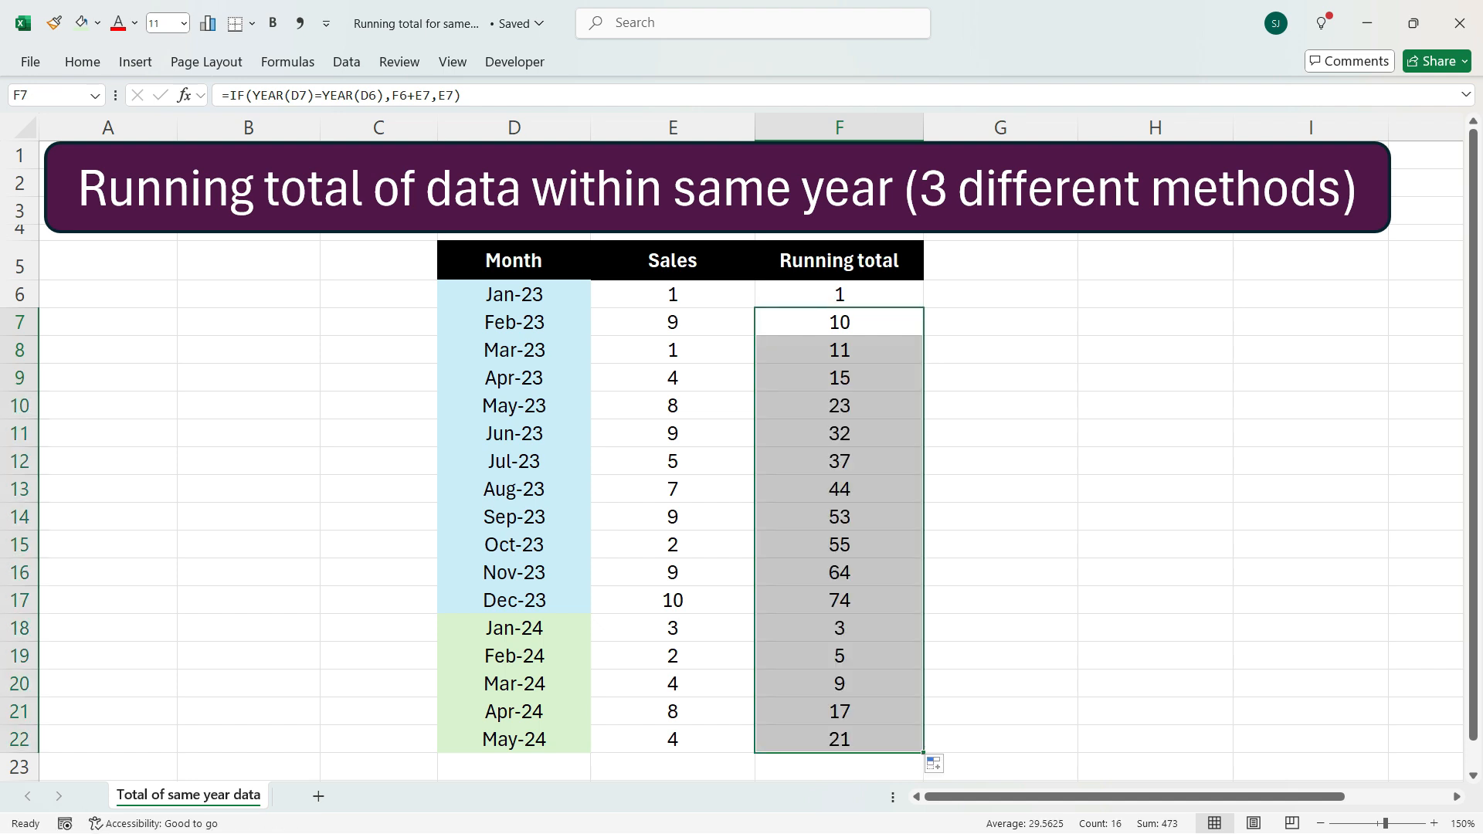
left_click(840, 600)
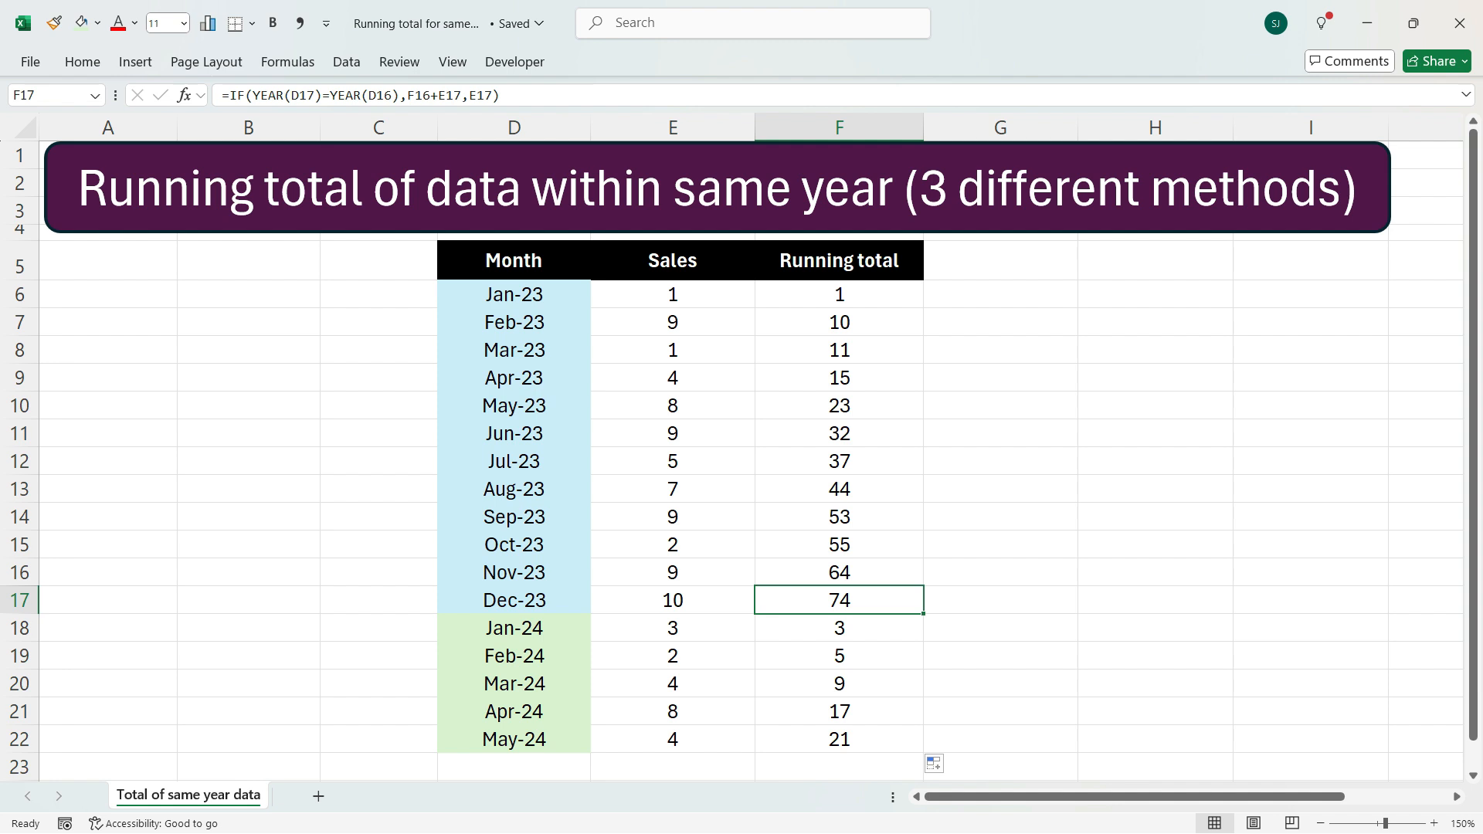
Change the first month in D6 to Apr-23
left_click(514, 294)
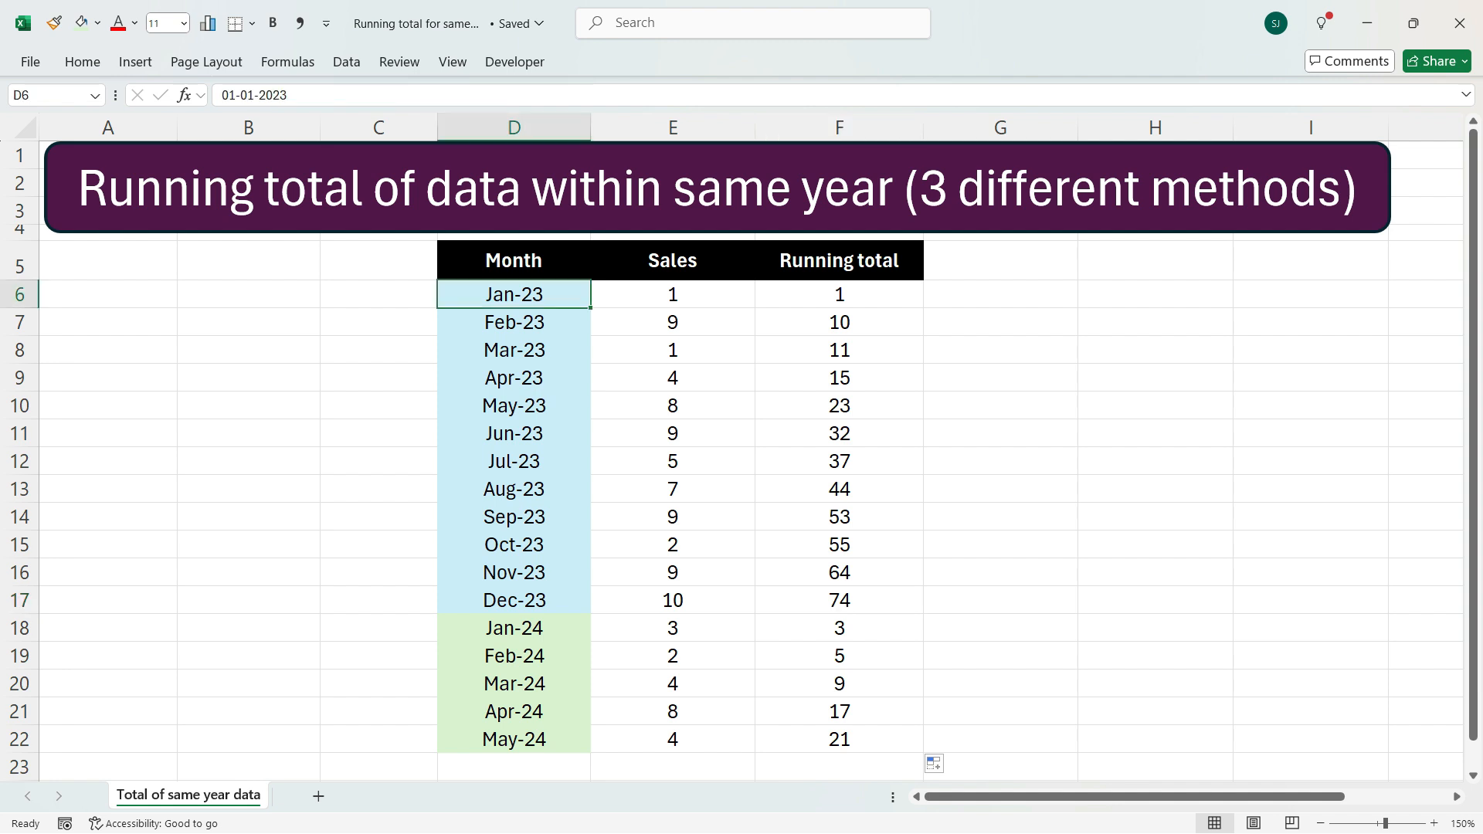
type("Apr-2")
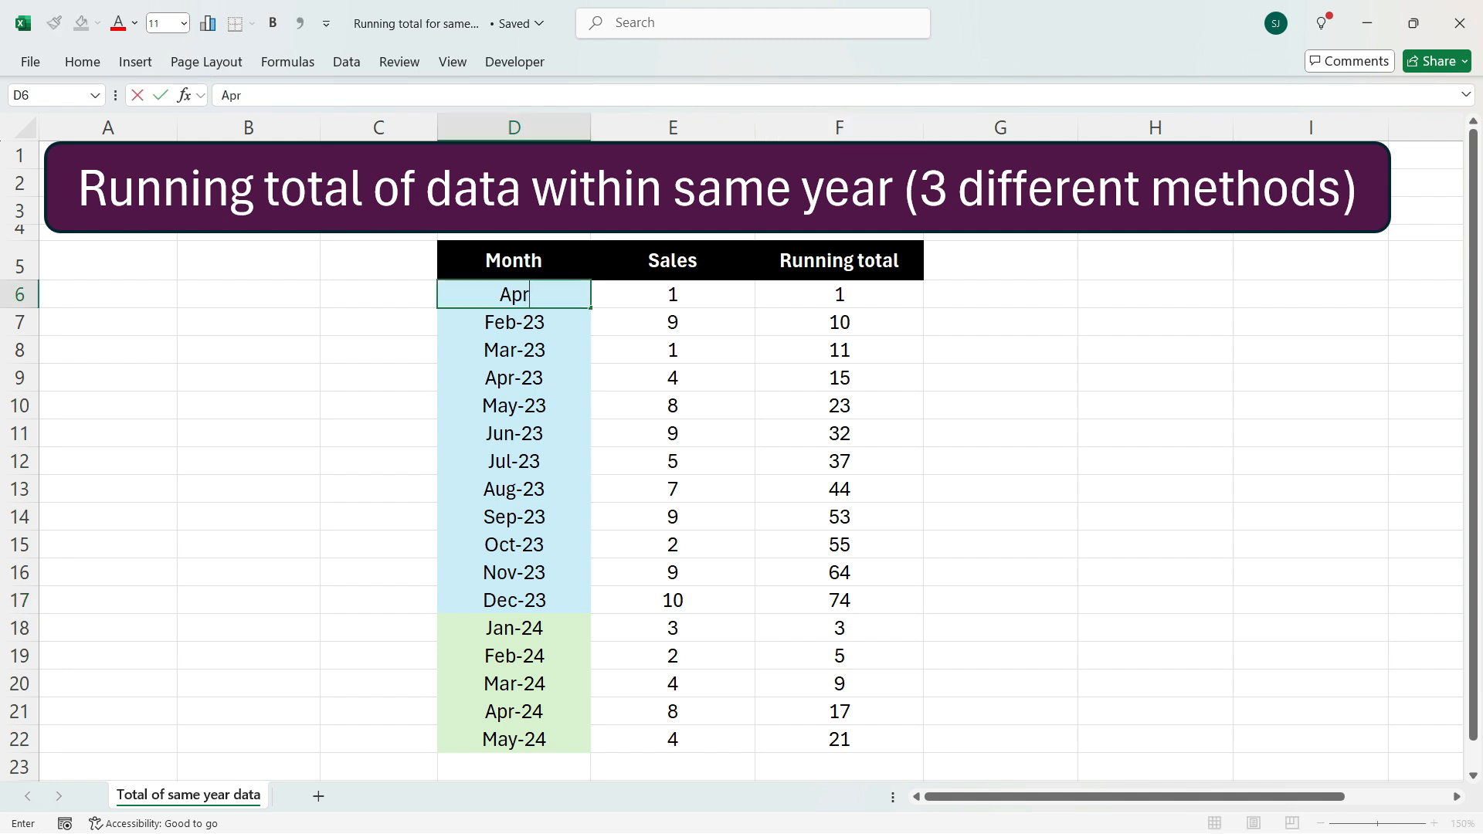
type("3")
key("Return")
Inspect the running total formulas for the 2024 rows in F15 through F22
left_click(514, 545)
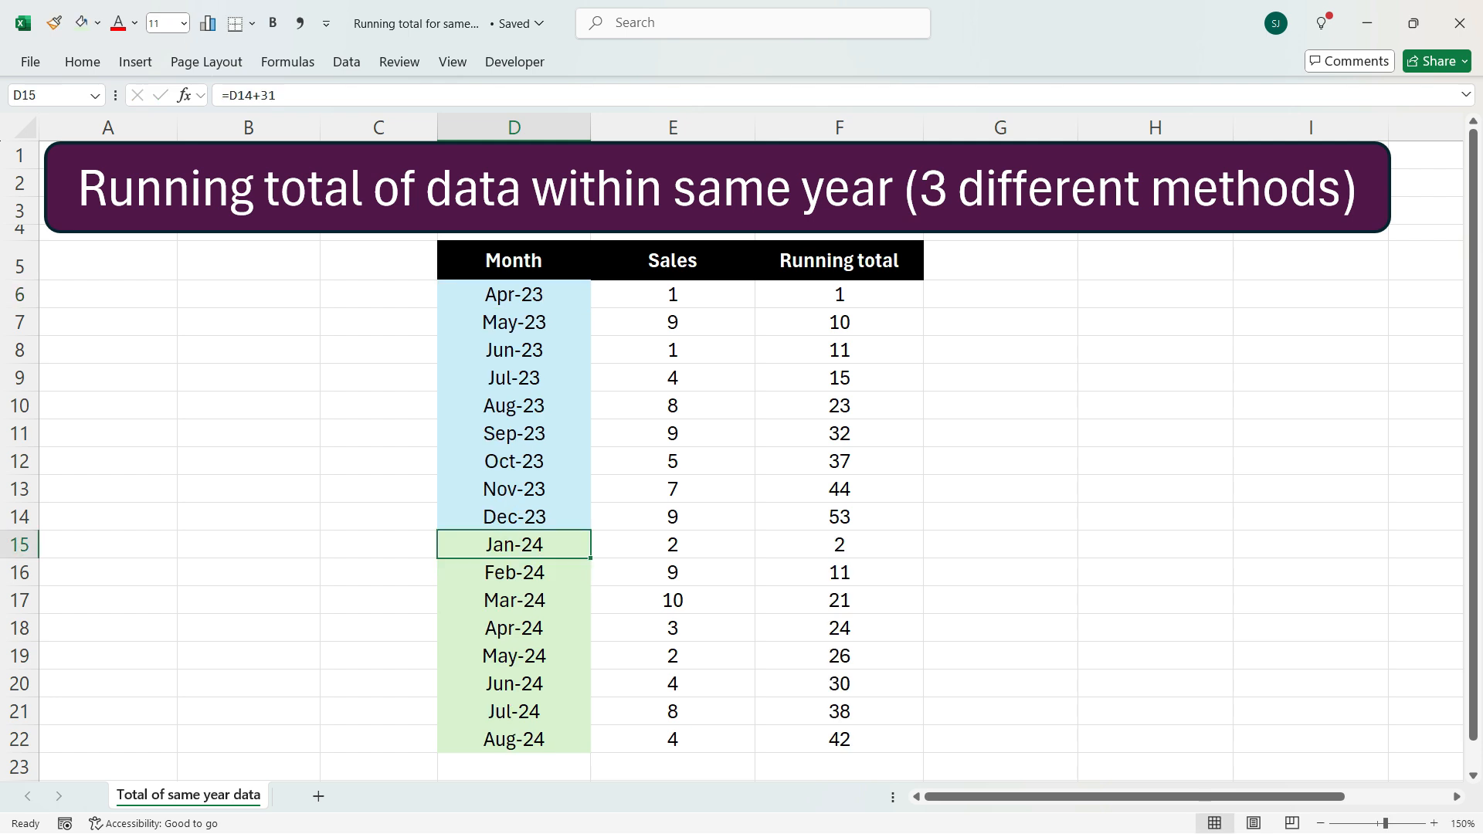
key("Right")
key("Right")
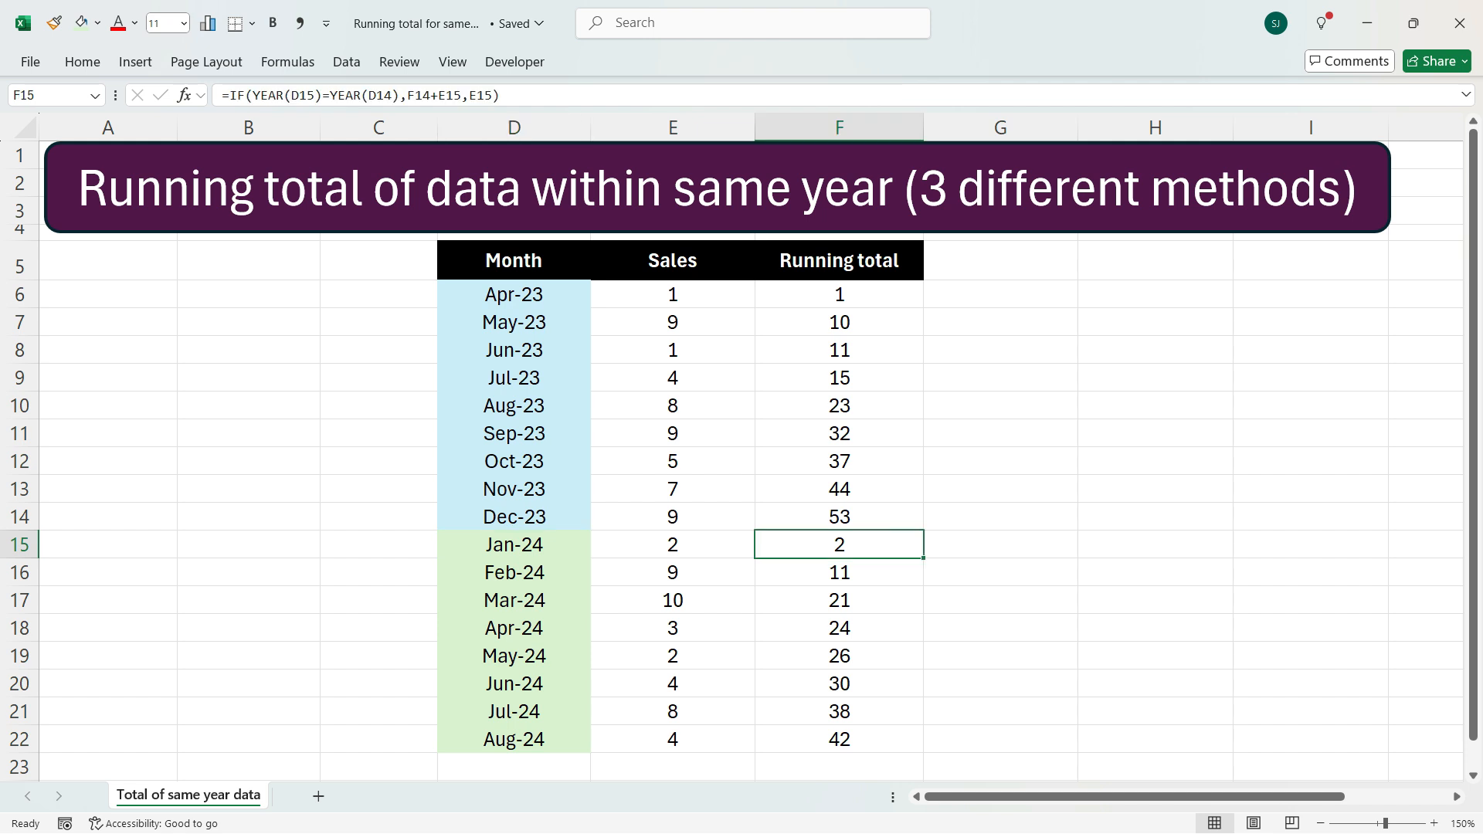
key("shift+Down")
key("shift+Down")
key("shift+Down")
key("shift+Down")
key("shift+Down")
key("shift+Down")
key("shift+Down")
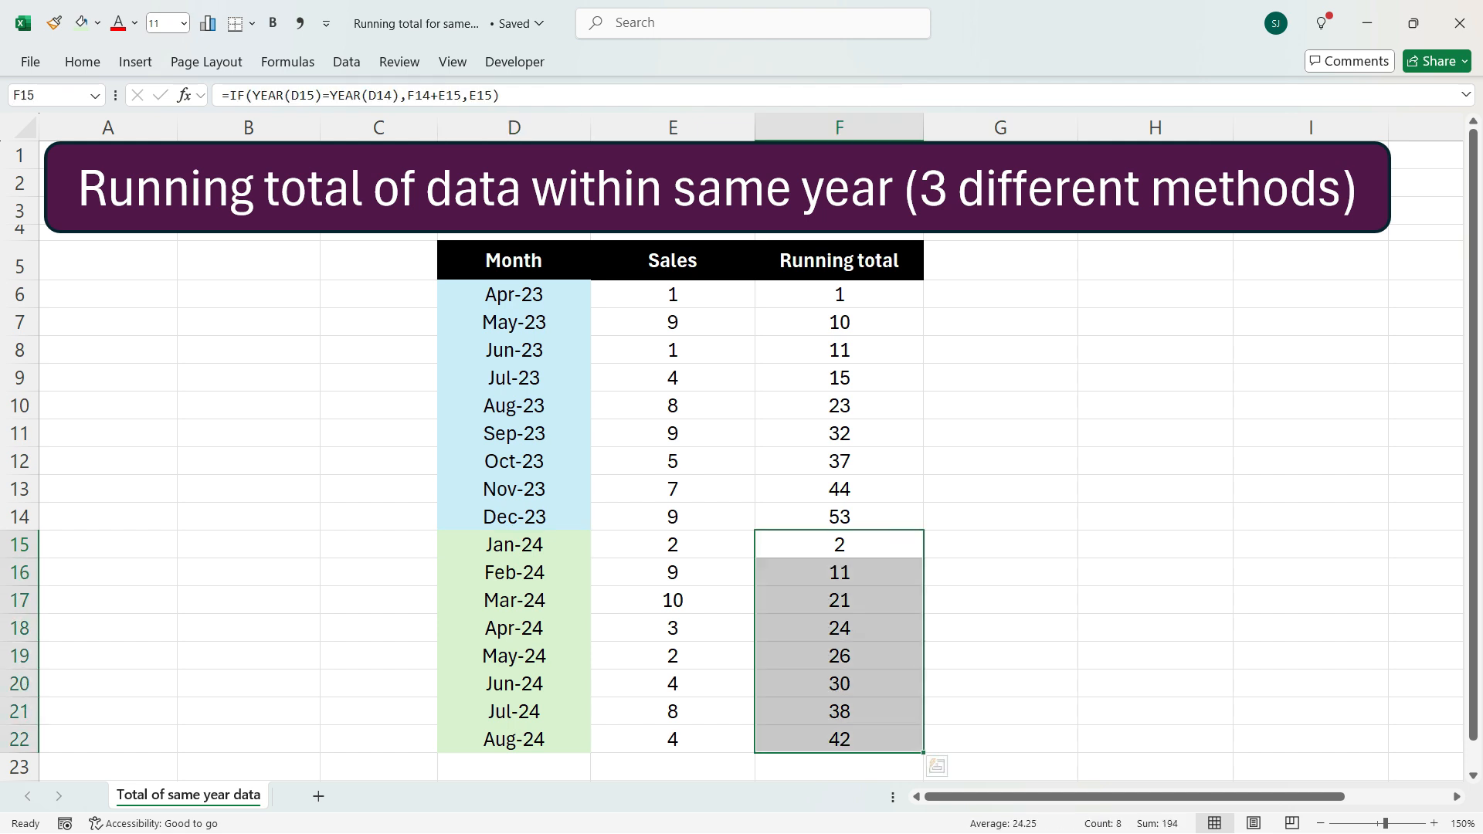
In F6, start a new IF formula whose test begins with YEAR(D6)=
left_click(840, 295)
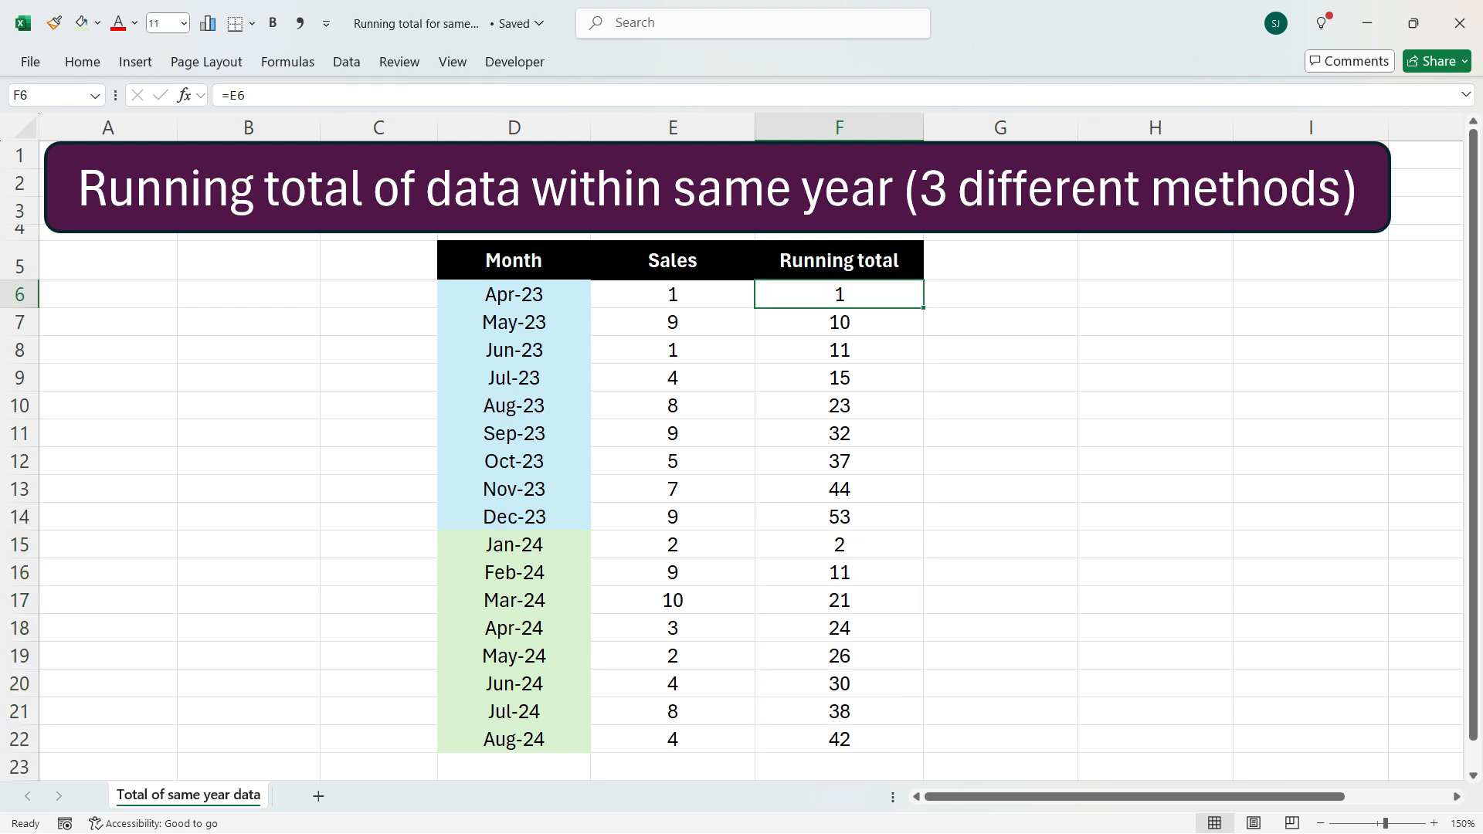
type("=if")
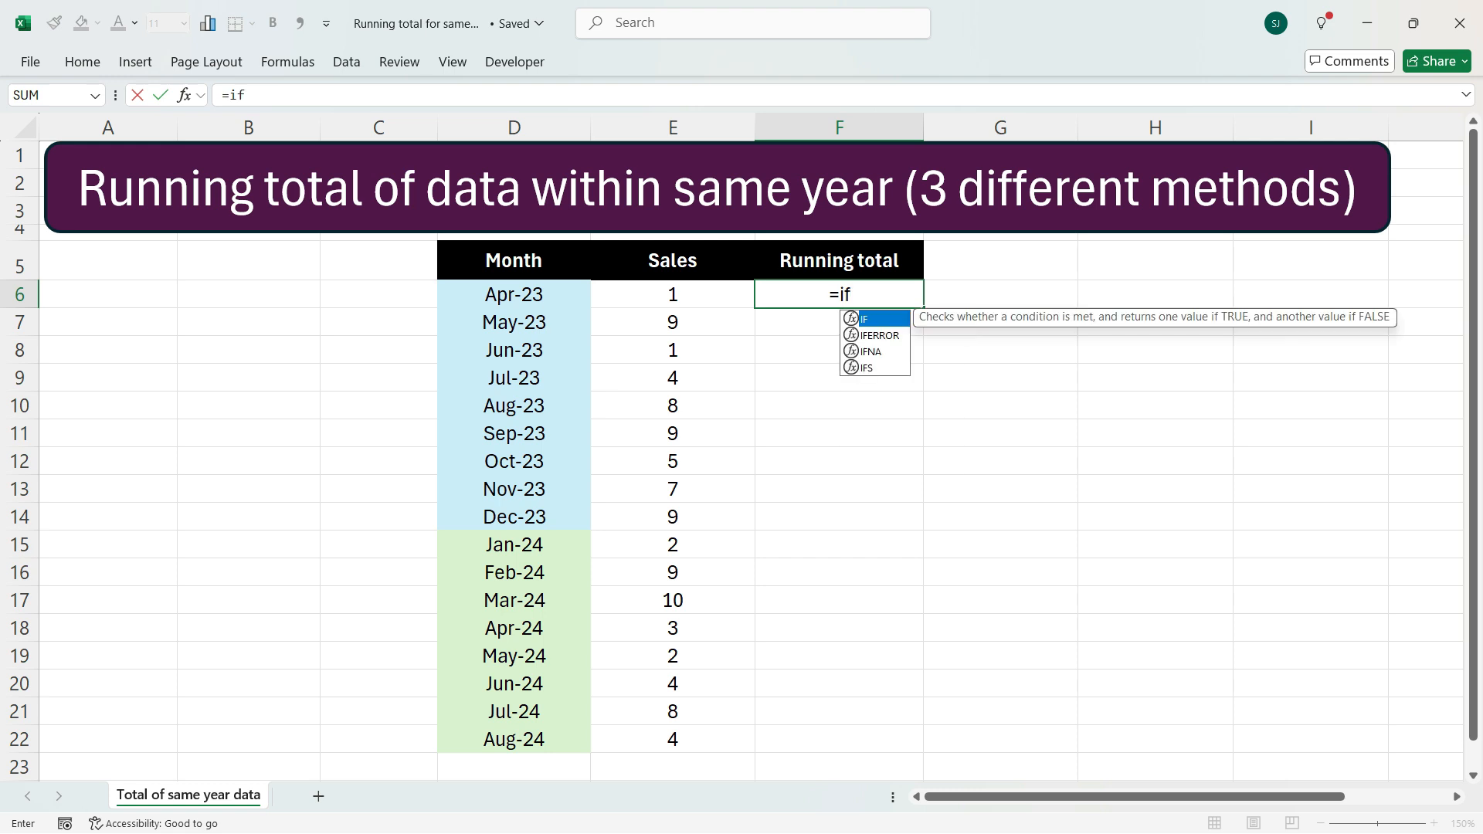
key("Tab")
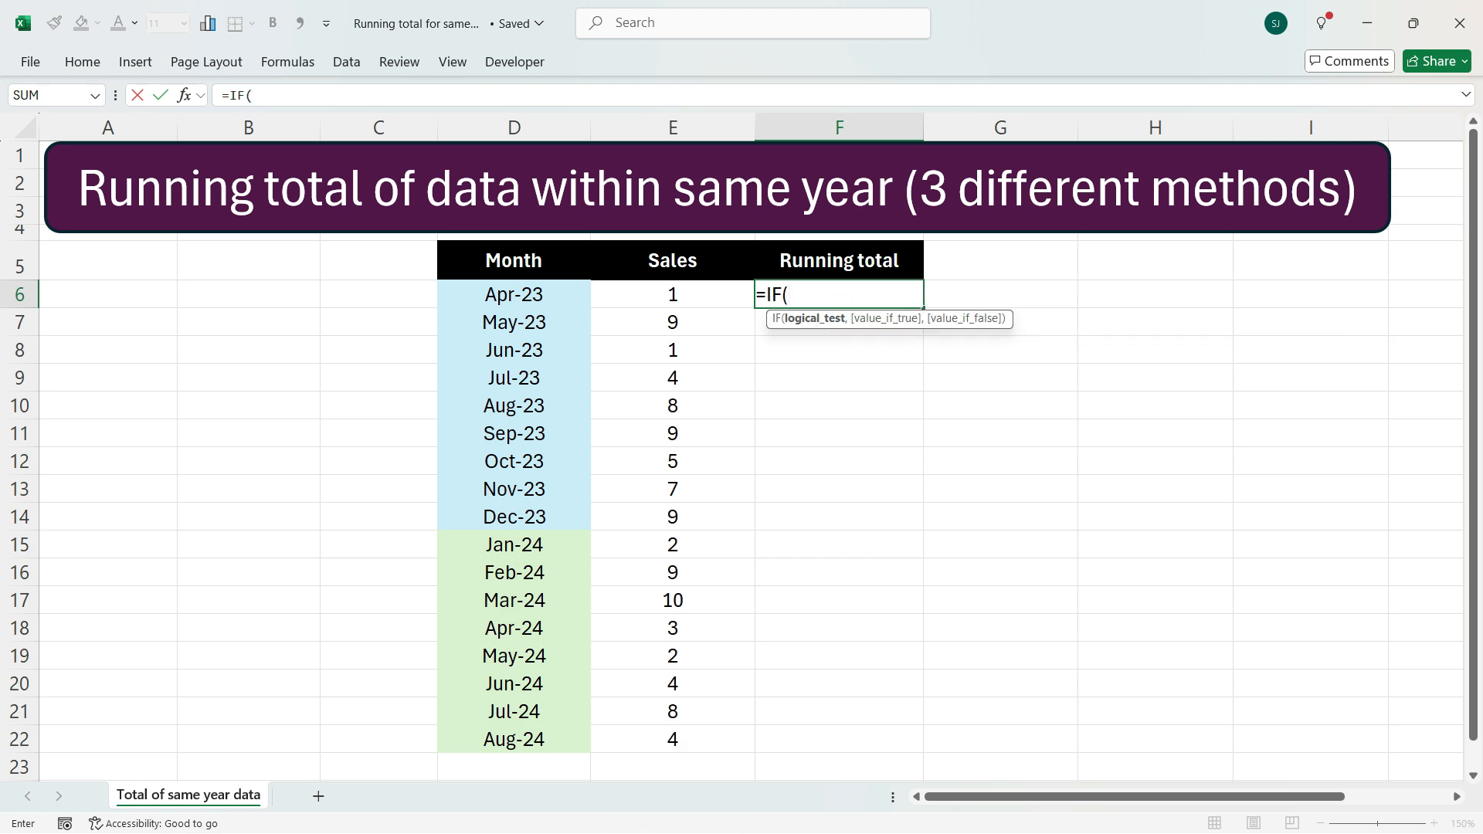
type("ye")
key("Tab")
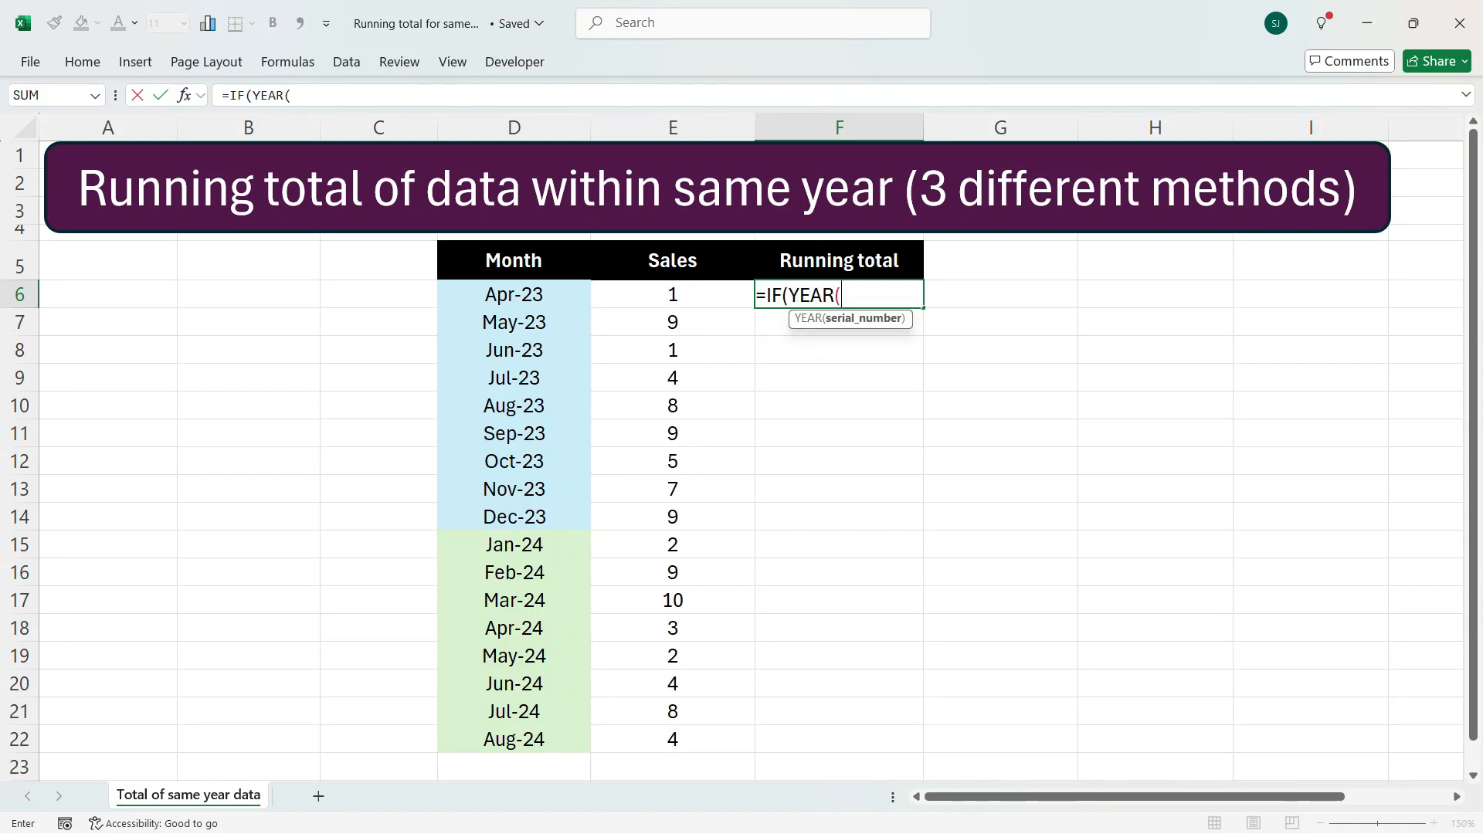
key("Left")
key("Left")
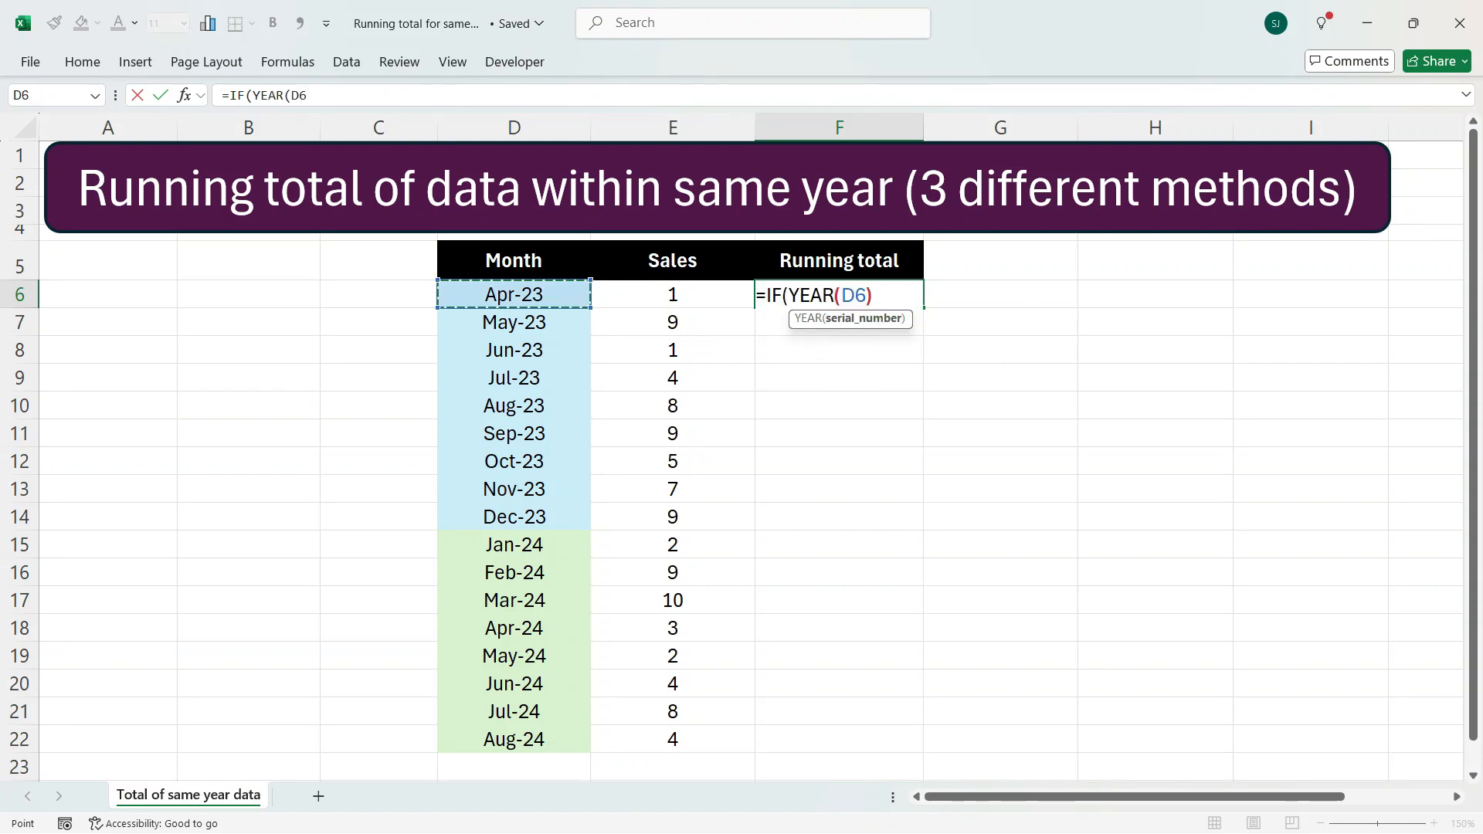
type(")=")
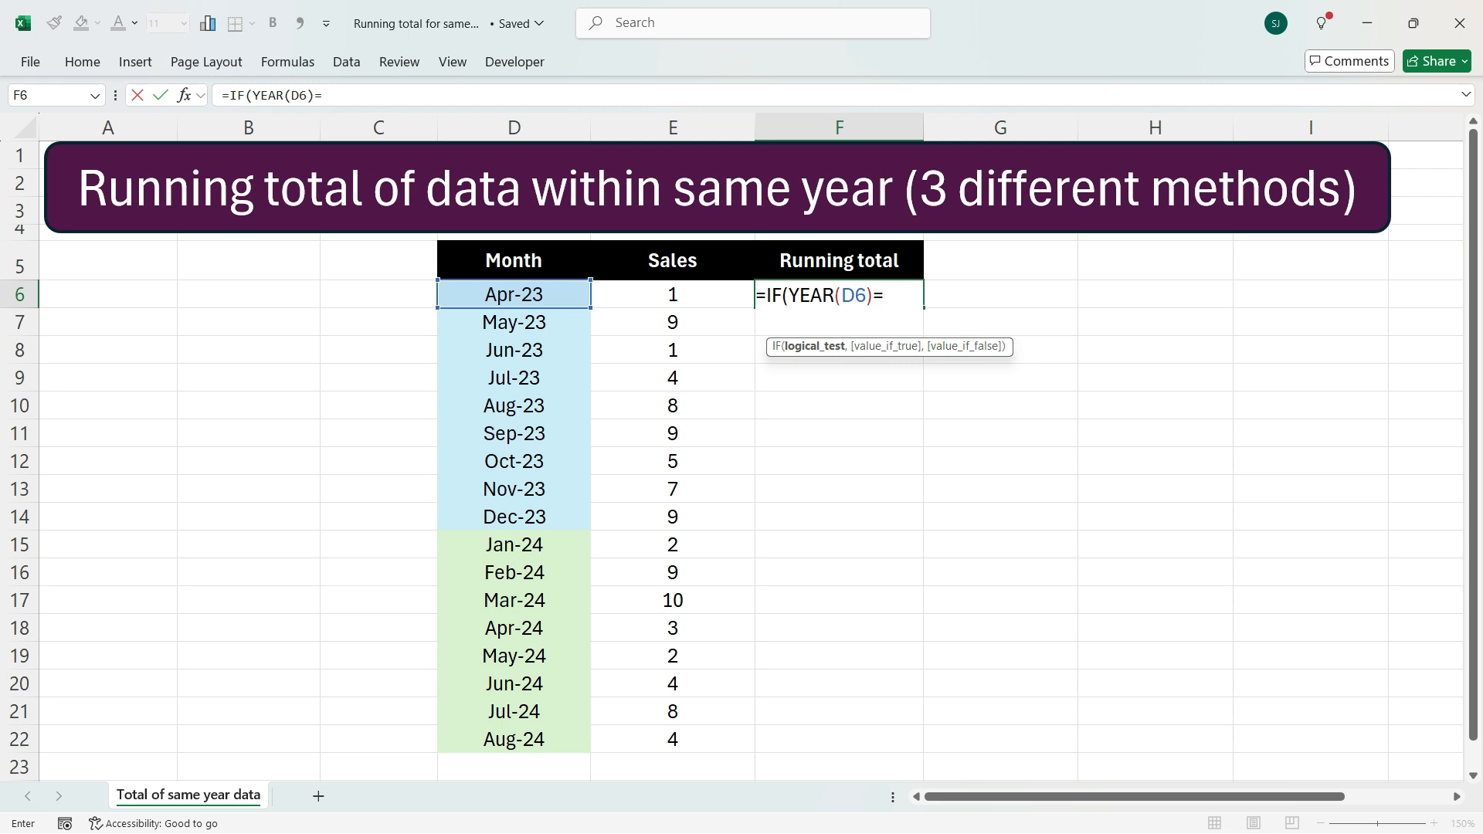
type("ye")
Complete the test with YEAR($D$6:D6), anchoring the start of the expanding range
key("Tab")
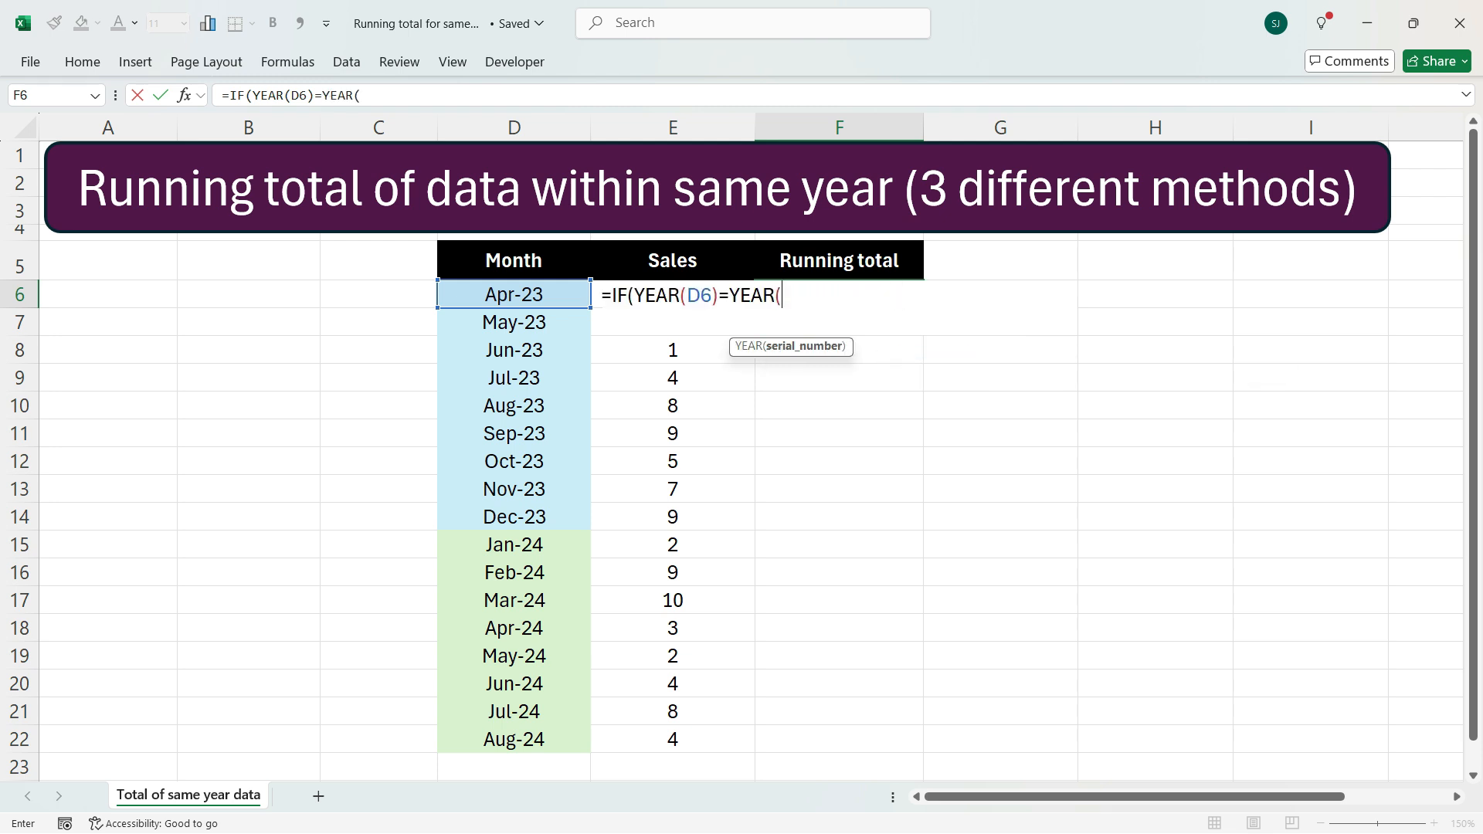
key("Left")
key("Left")
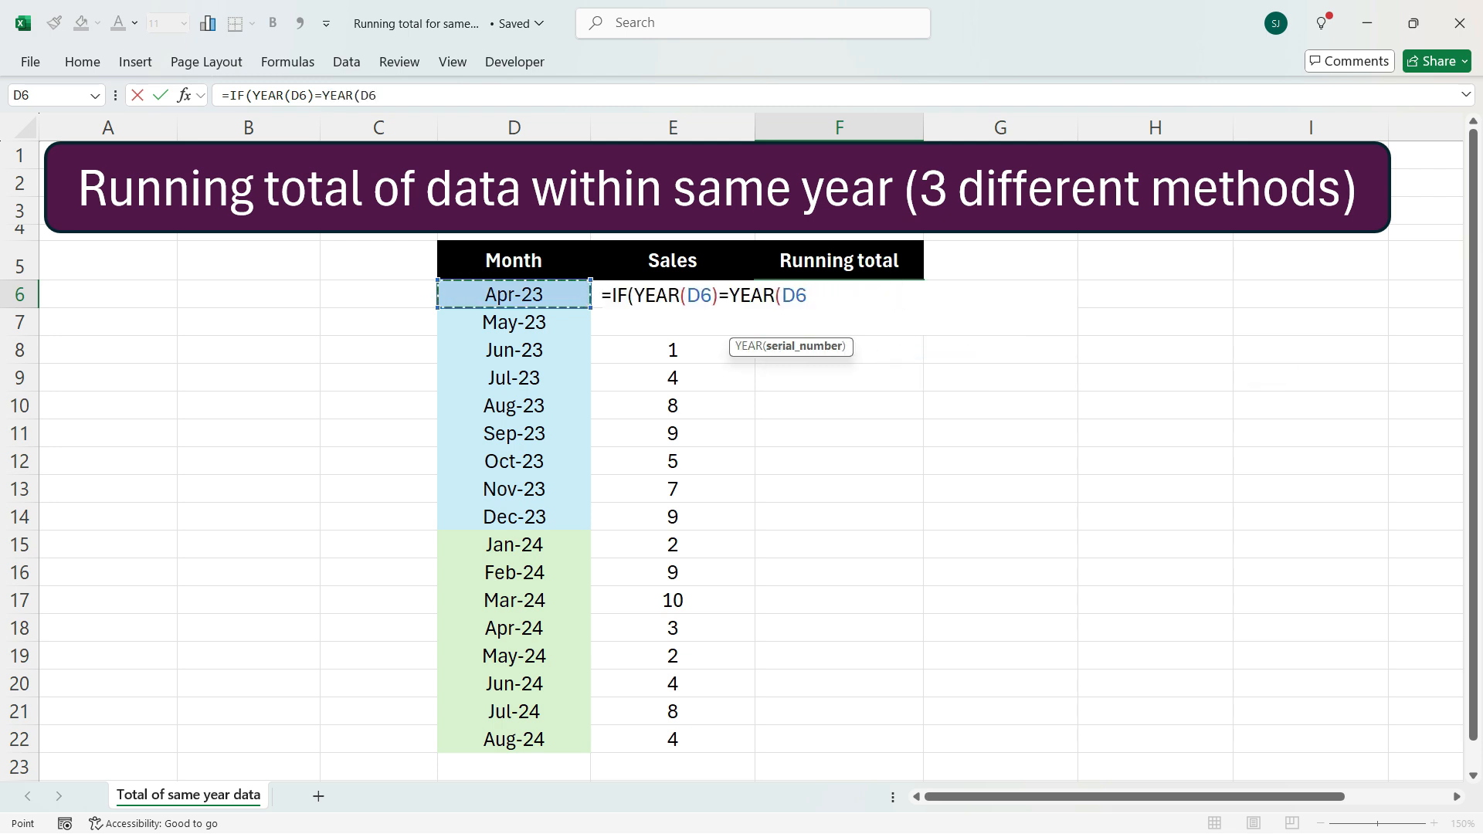
key("F8")
key("F2")
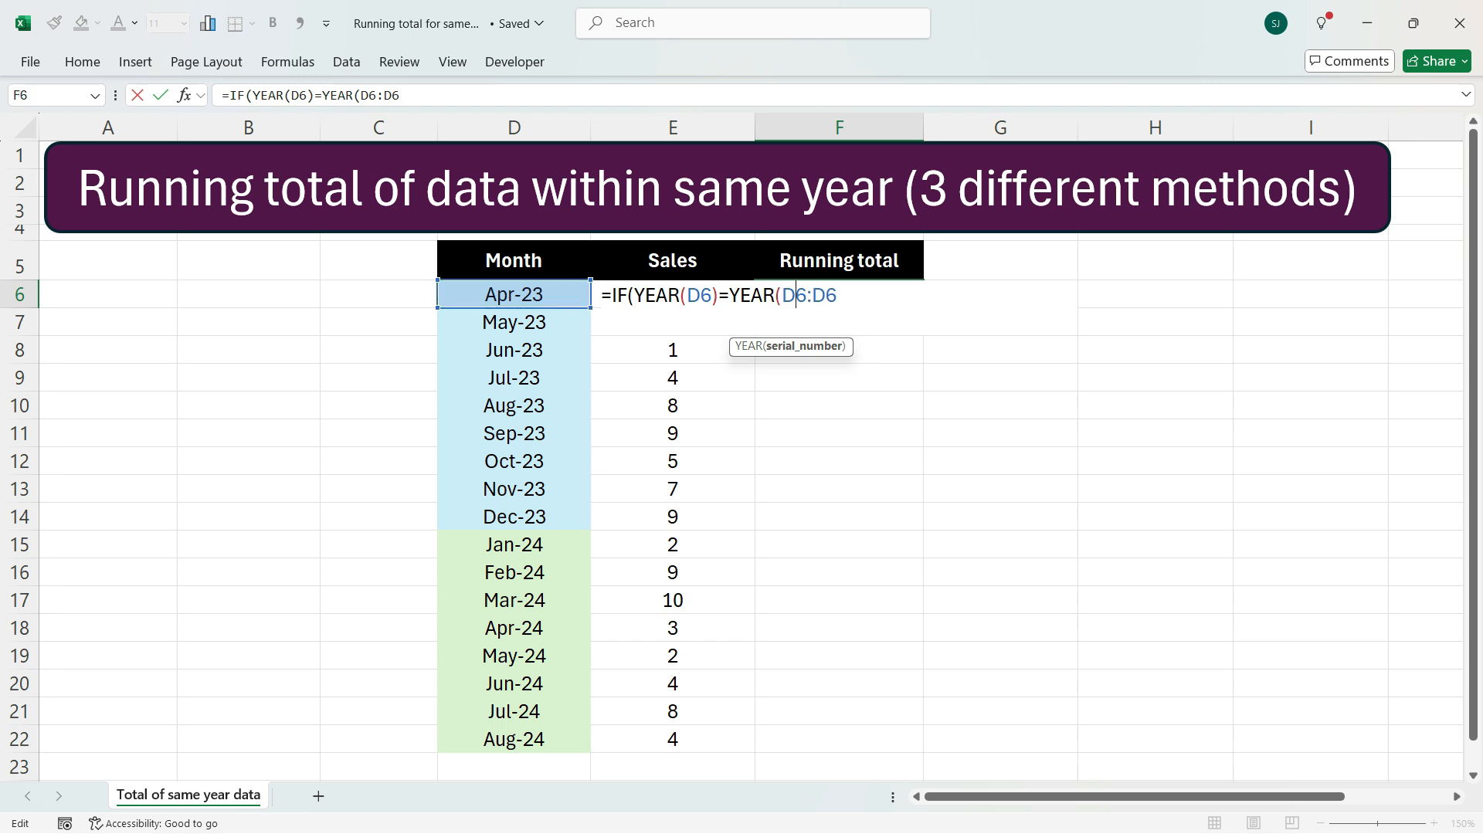
key("F4")
key("F4")
key("End")
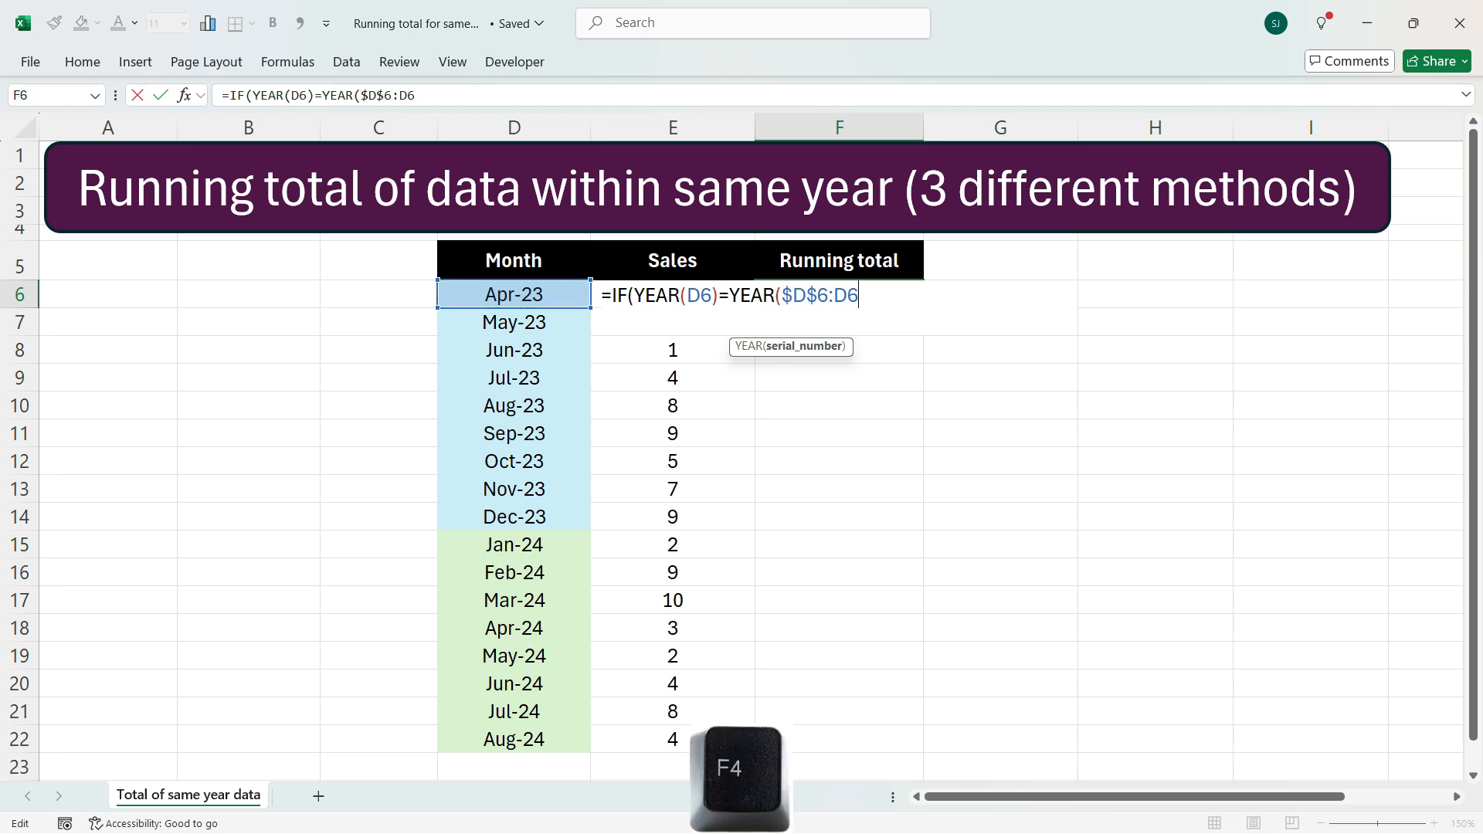
Add the expanding range $E$6:E6 as the IF's true value and close the IF
type("),")
key("F2")
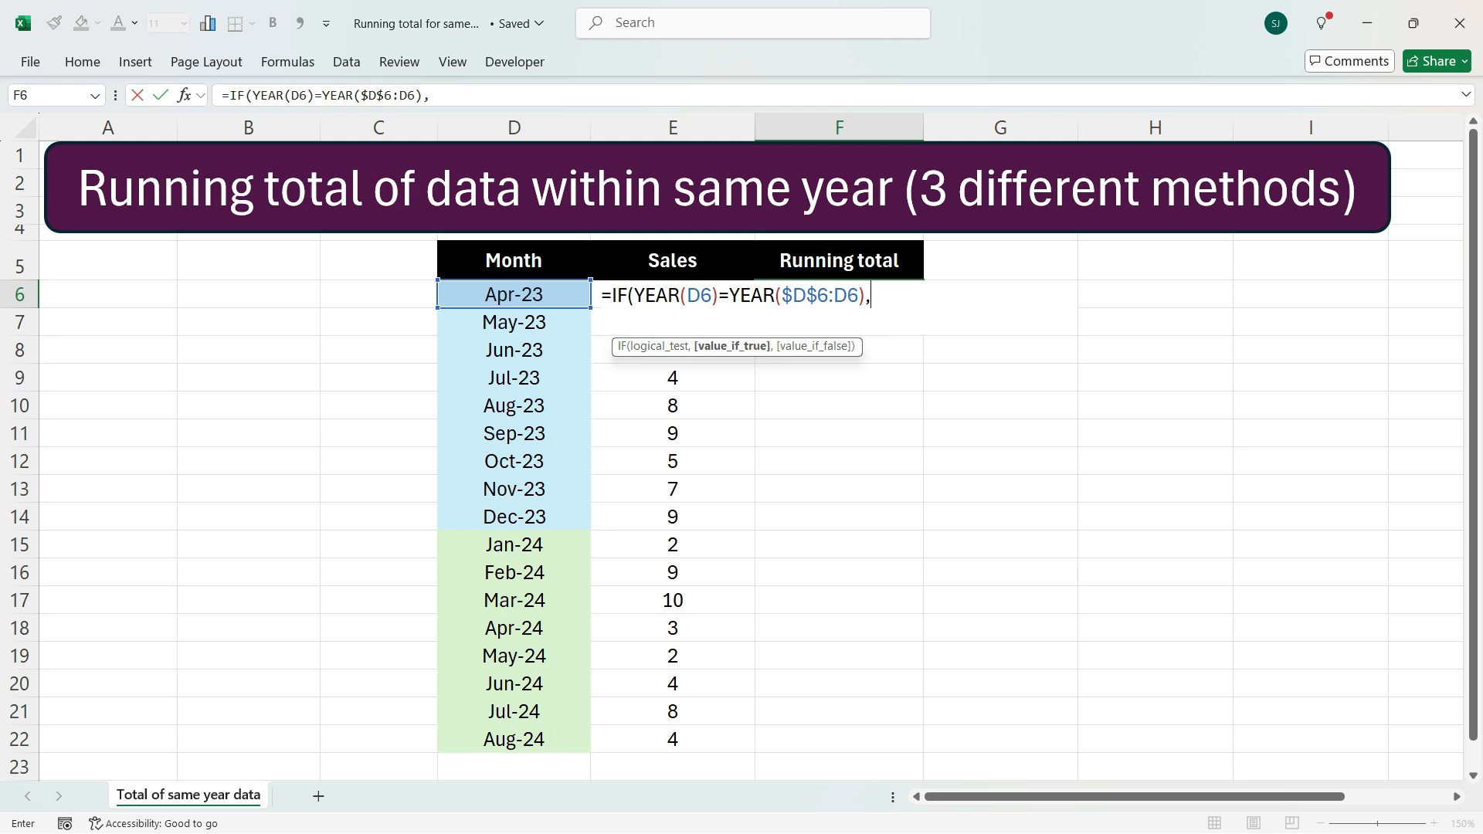
key("Left")
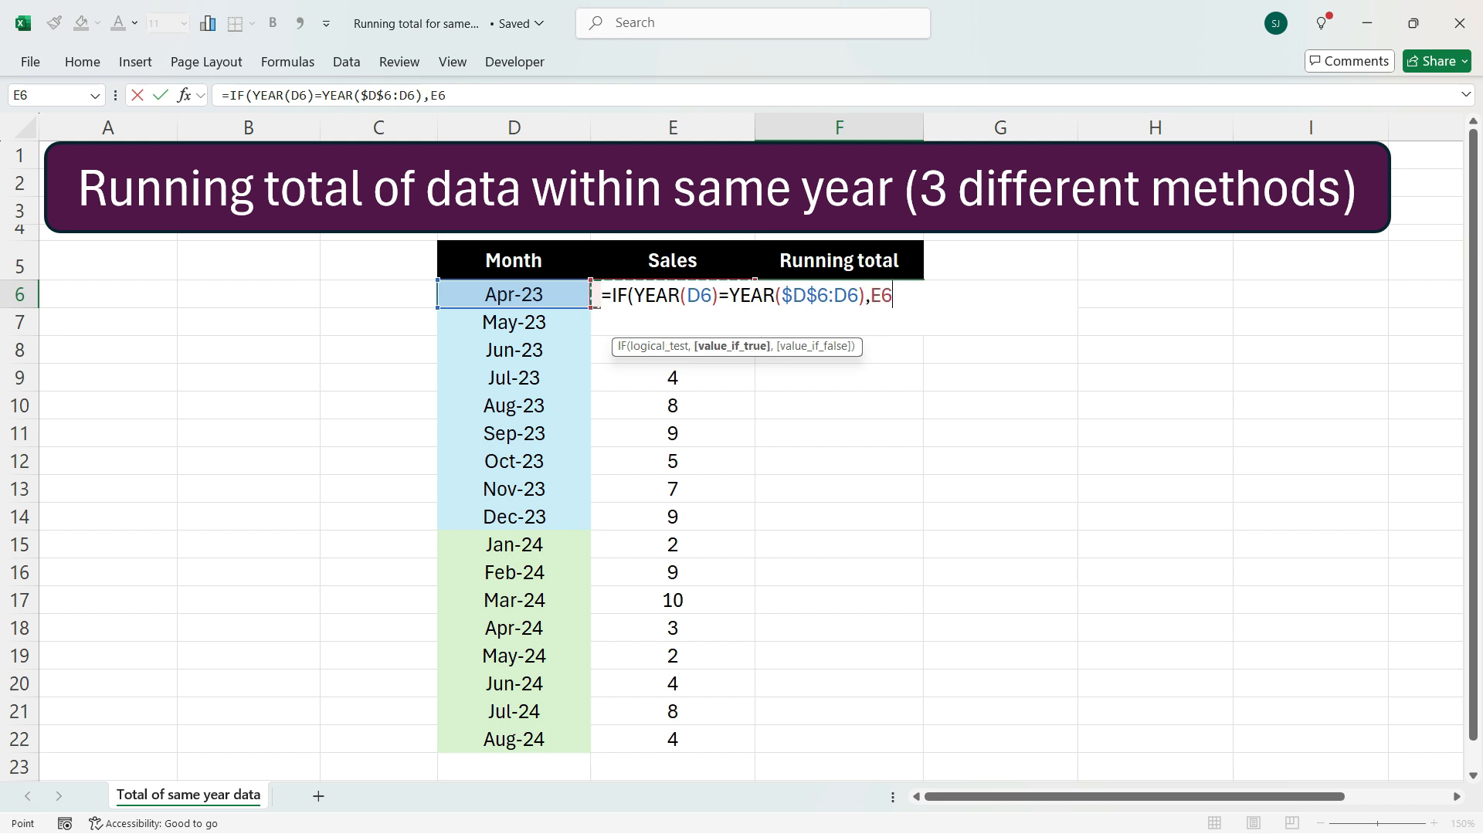
key("F8")
key("F2")
key("F4")
type(")")
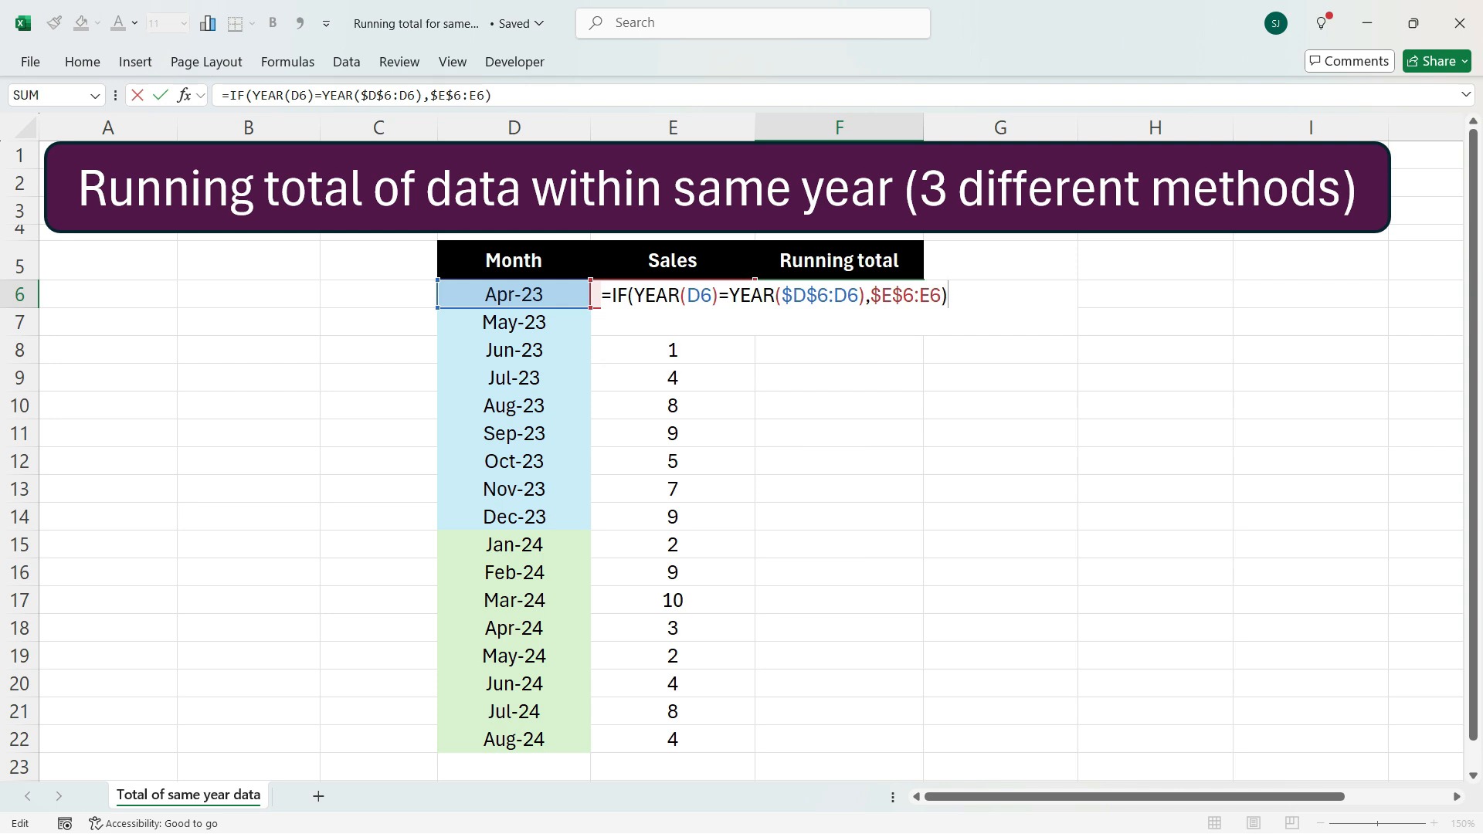
Wrap the IF in SUM, enter it as an array formula, and fill it down through F22
left_click(613, 295)
type("sum")
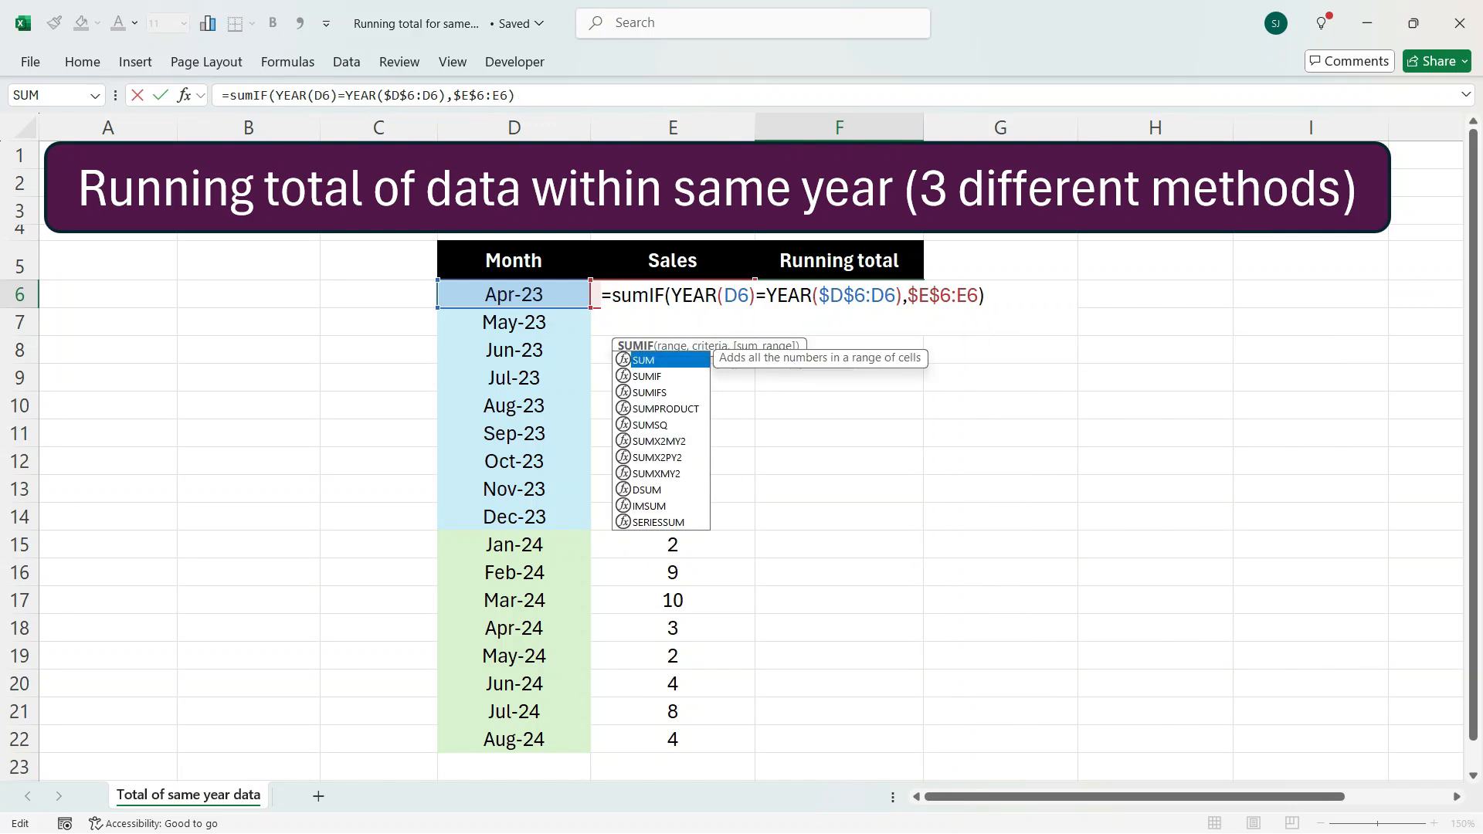
key("Tab")
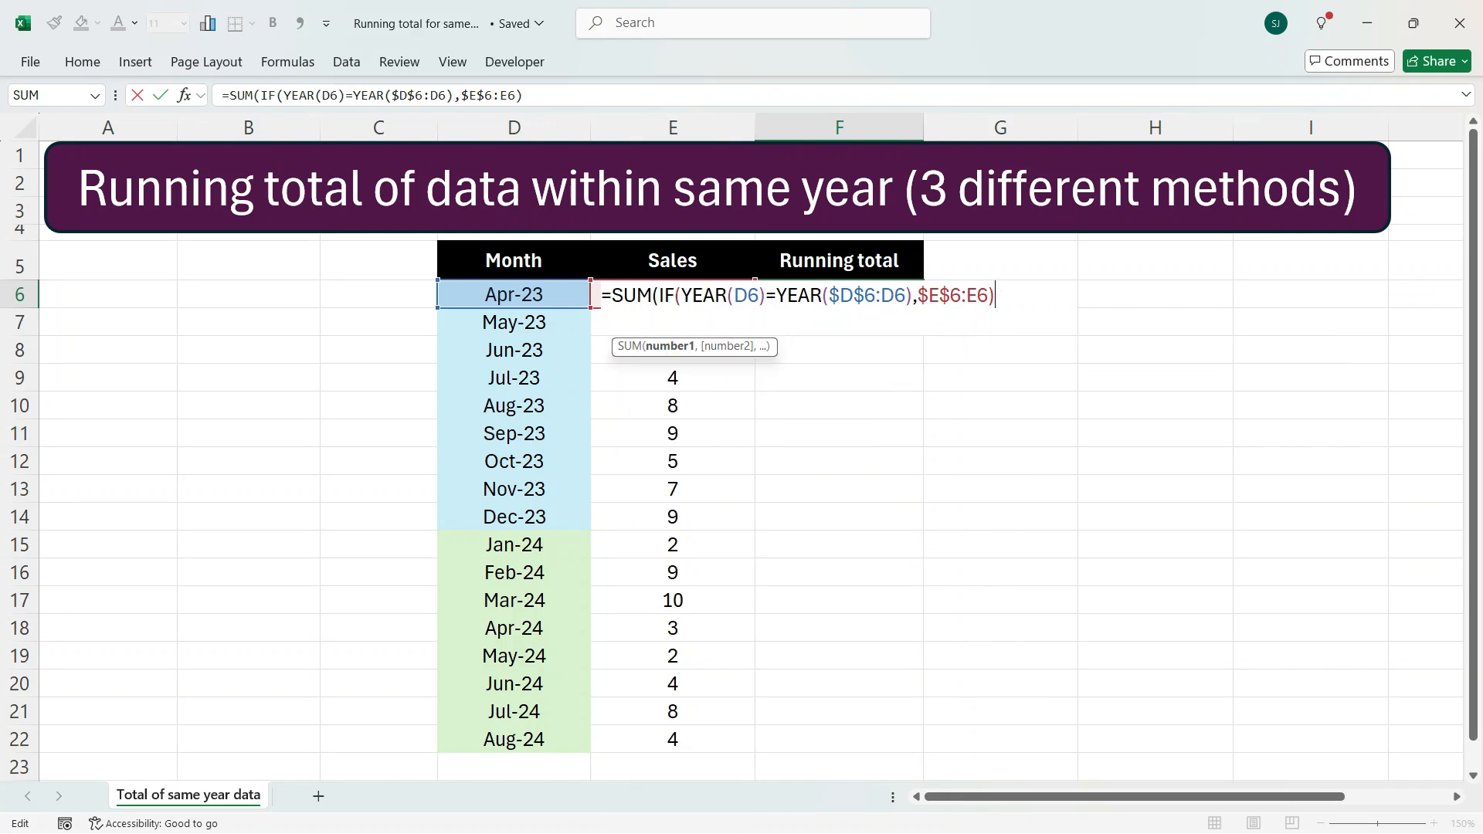
type(")")
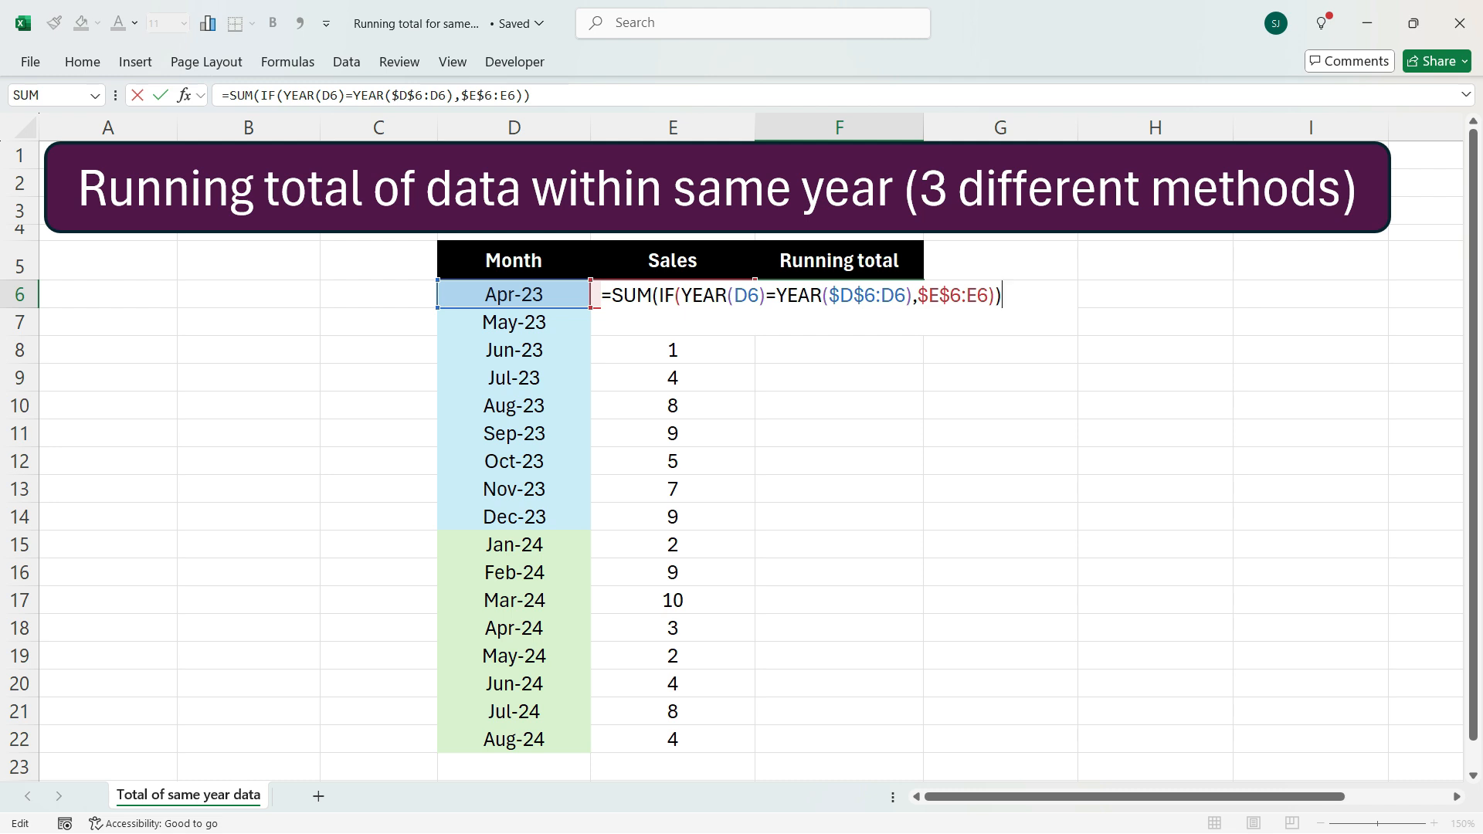
key("ctrl+shift+Return")
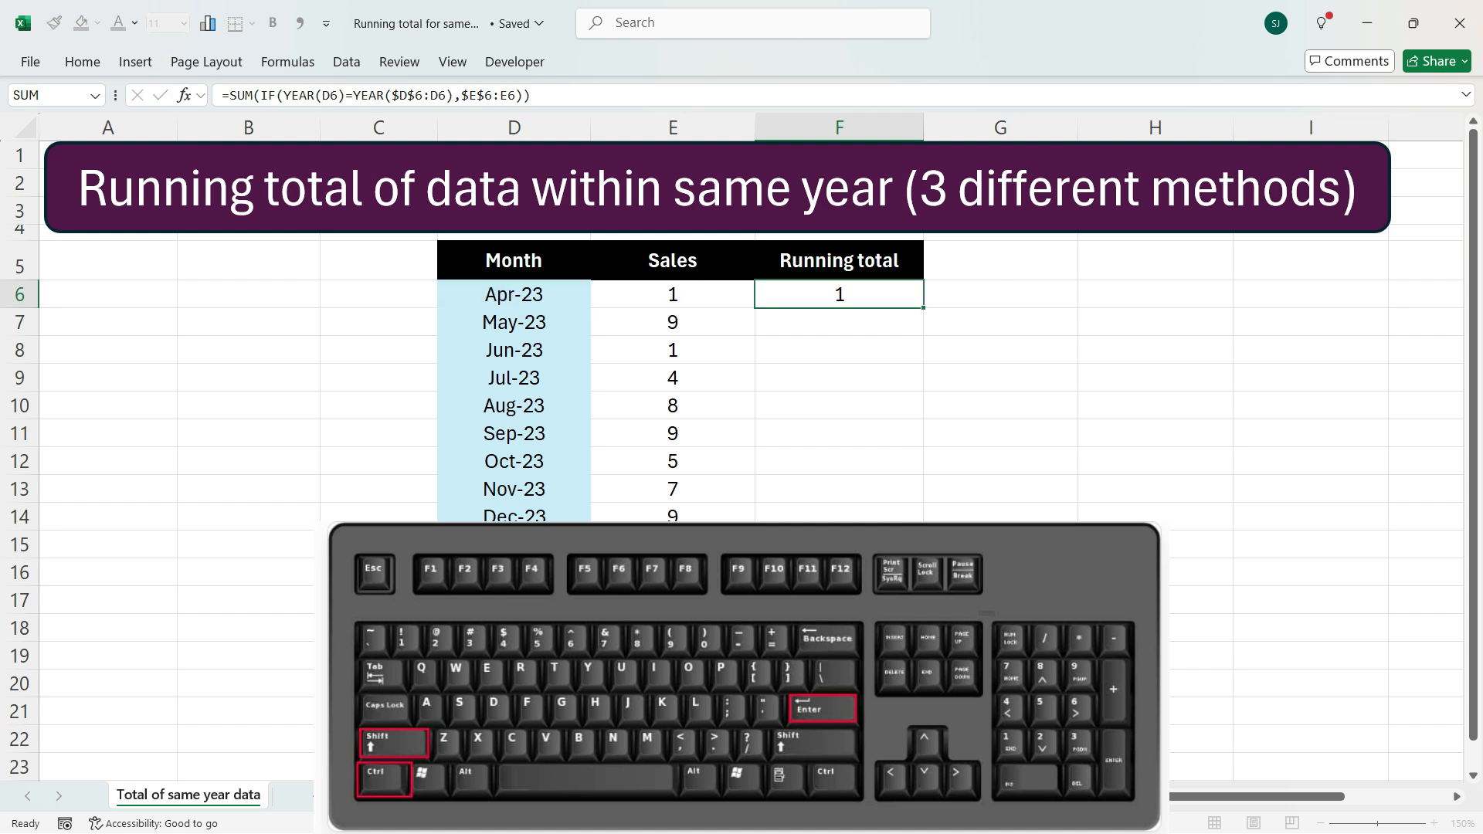
left_click_drag(923, 308, 923, 751)
left_click(840, 322)
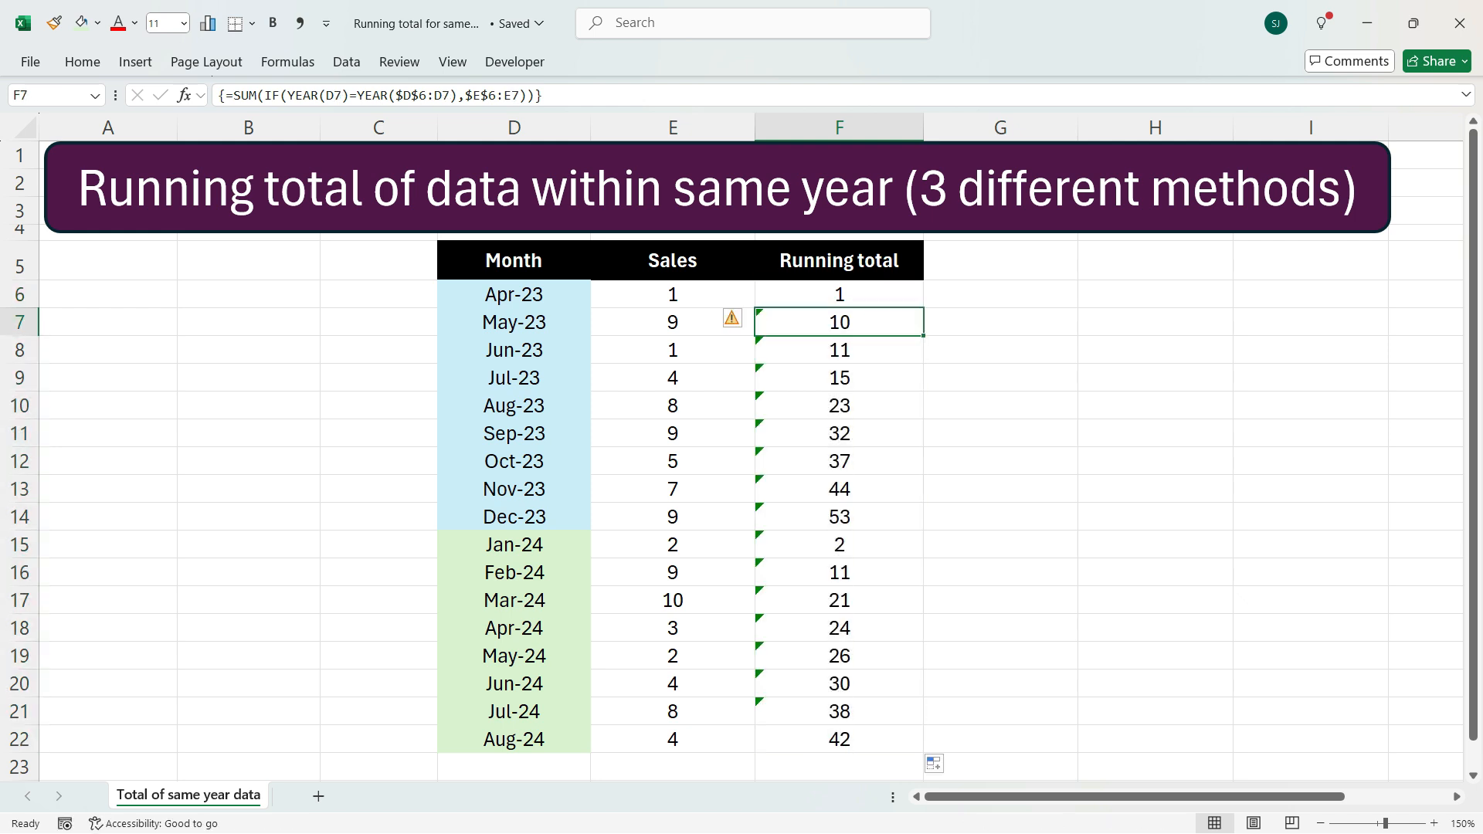